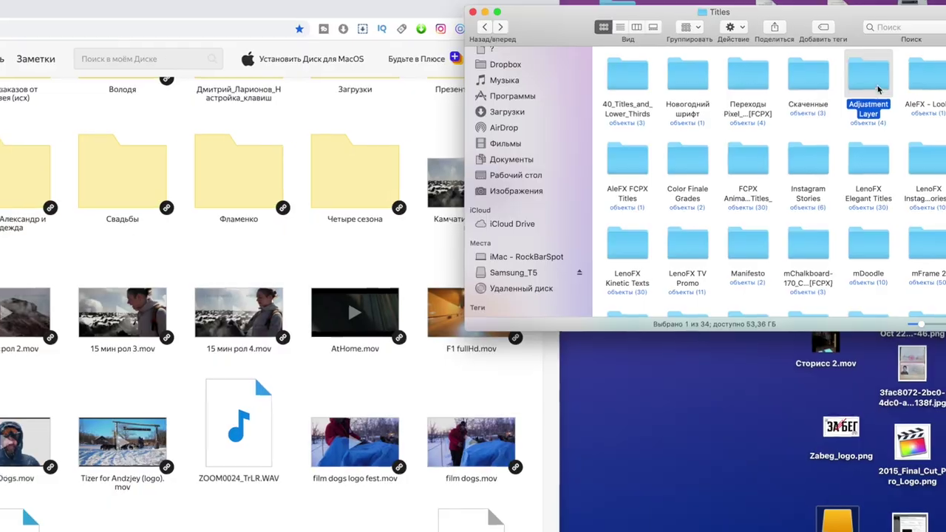
- Select snow clip P1422435, darken its shadows and brighten its highlights in the Color Board
drag(879, 89, 414, 255)
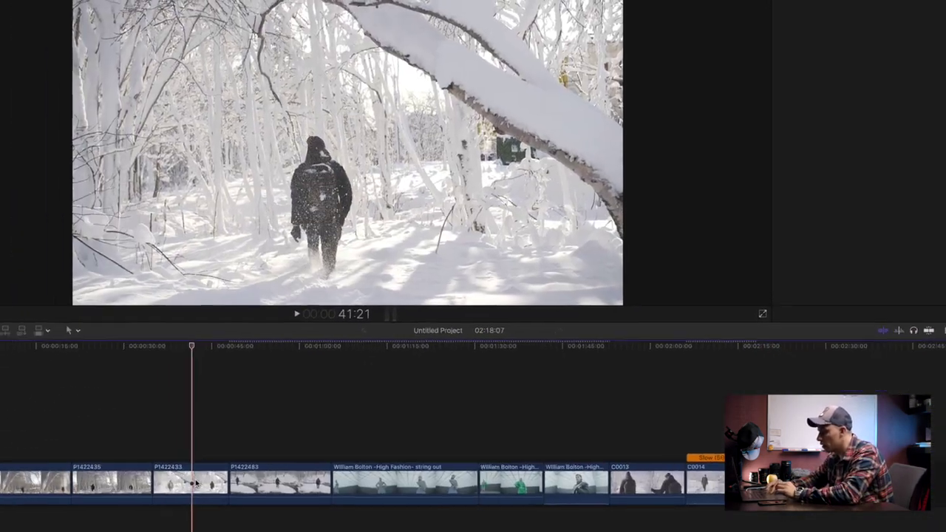
click(225, 455)
click(153, 452)
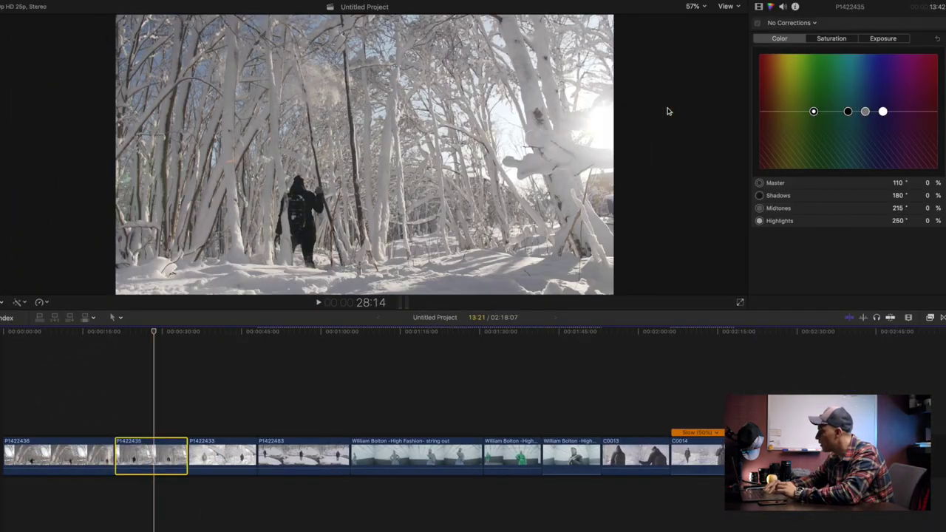
click(893, 40)
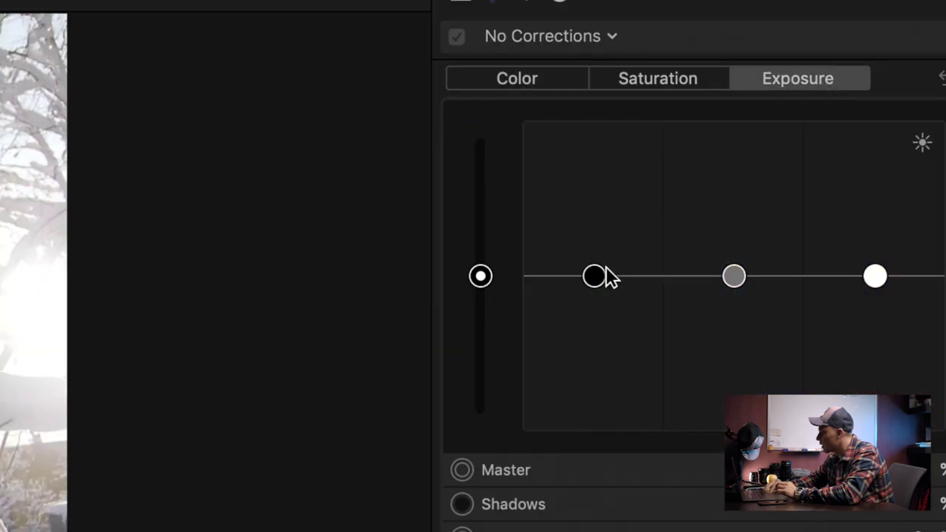
drag(594, 275, 596, 295)
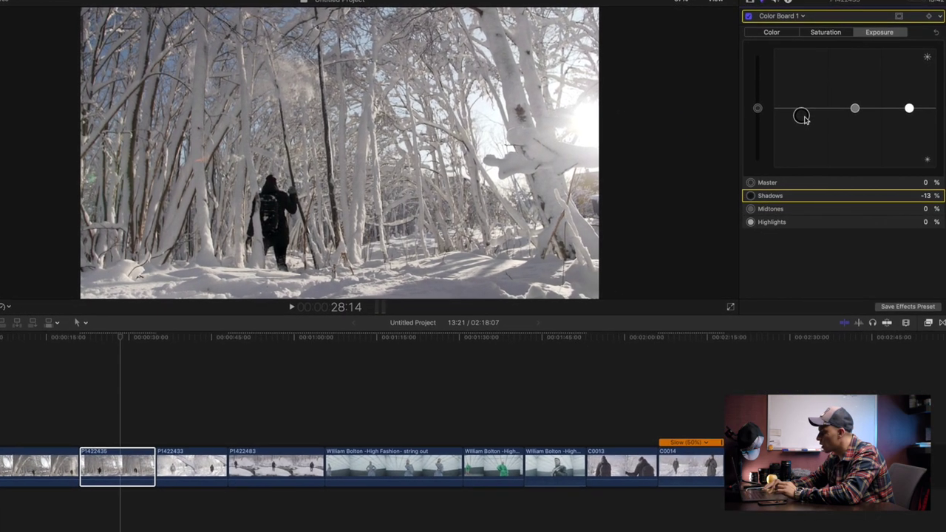
drag(804, 119, 806, 123)
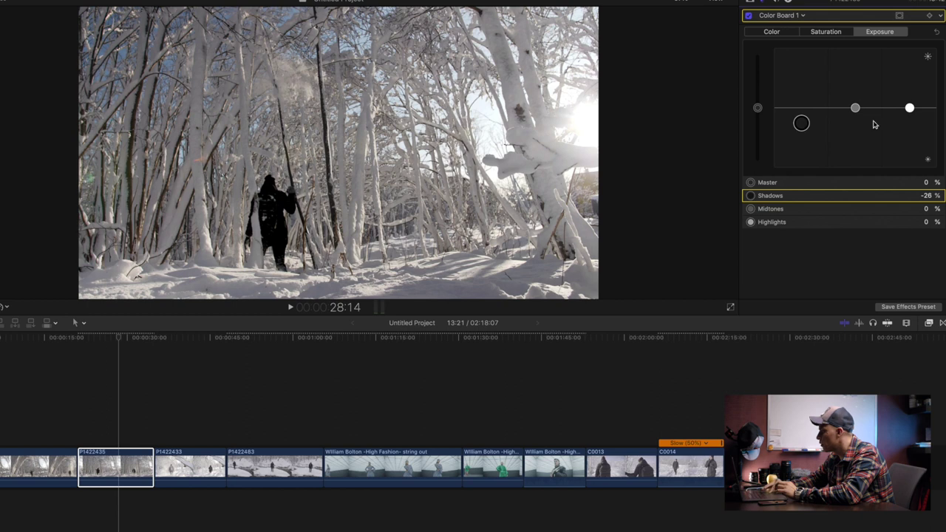
drag(909, 108, 910, 76)
- Raise the clip's master saturation and tint its midtones toward blue
click(826, 31)
click(757, 109)
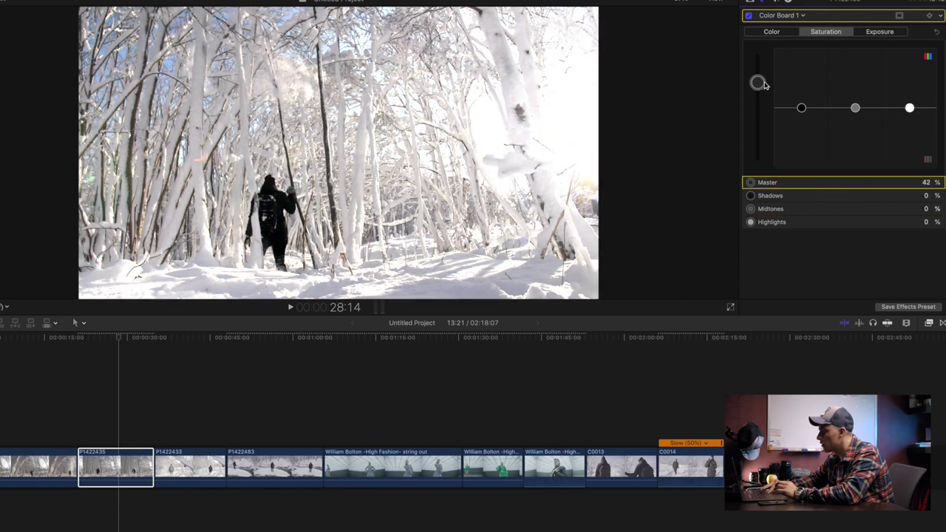
click(788, 31)
drag(861, 108, 861, 105)
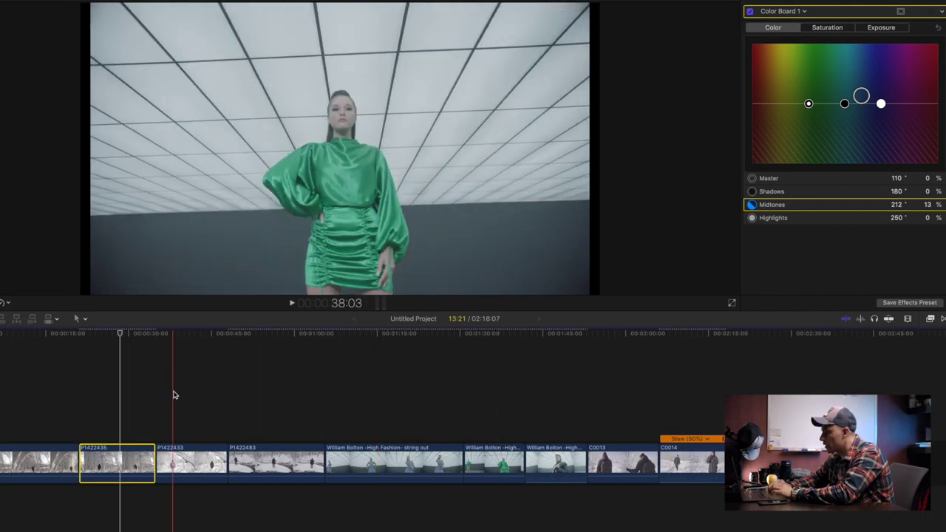
click(190, 401)
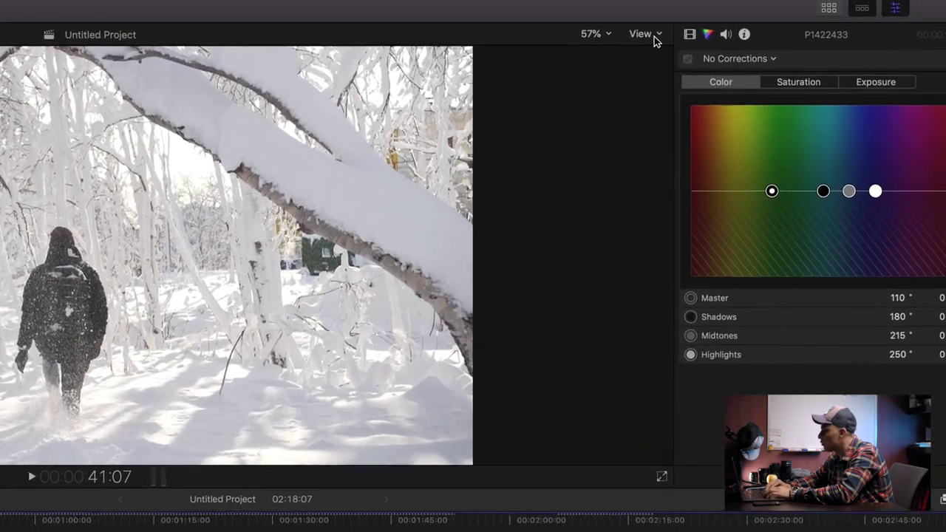
- Show the video scopes and move the Adjustment Layer title to the timeline start
click(653, 37)
click(659, 73)
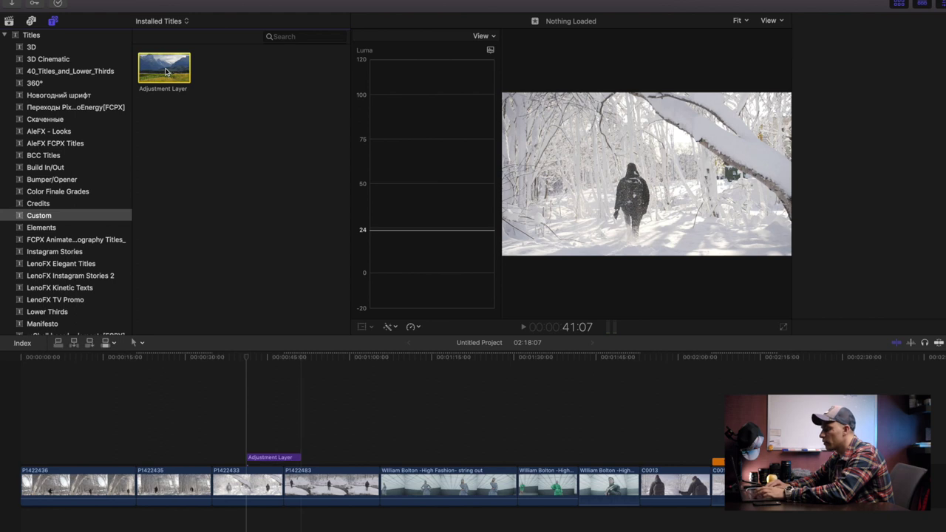
drag(273, 457, 80, 457)
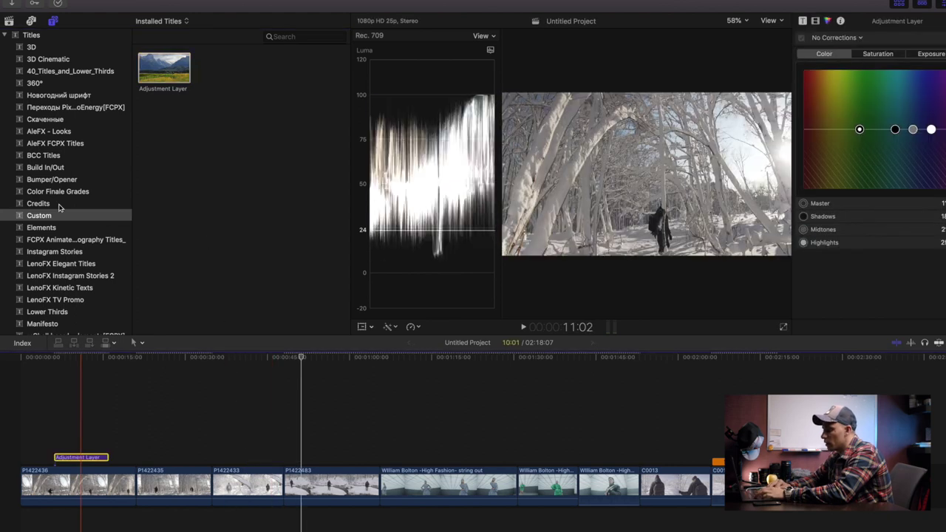
- Connect a second Adjustment Layer stacked above the first one over the snow clips
key(q)
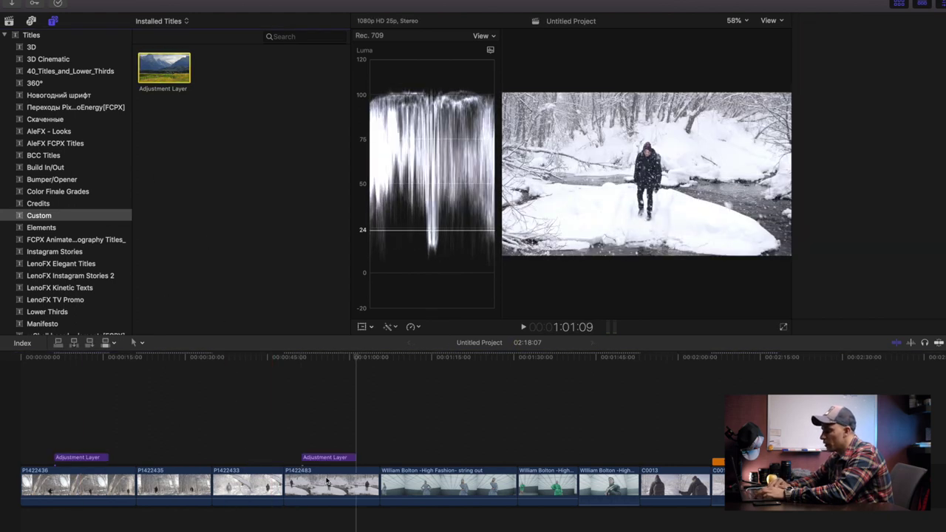
drag(329, 458, 109, 456)
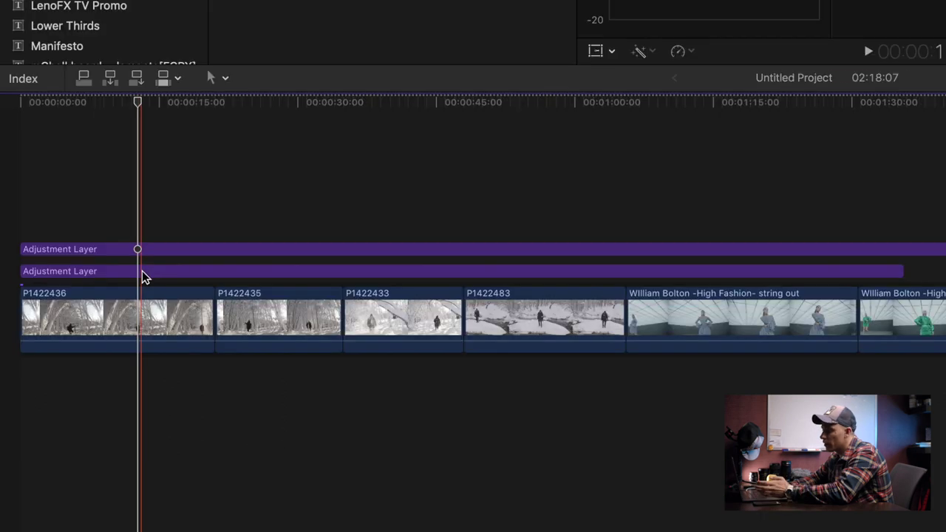
click(144, 275)
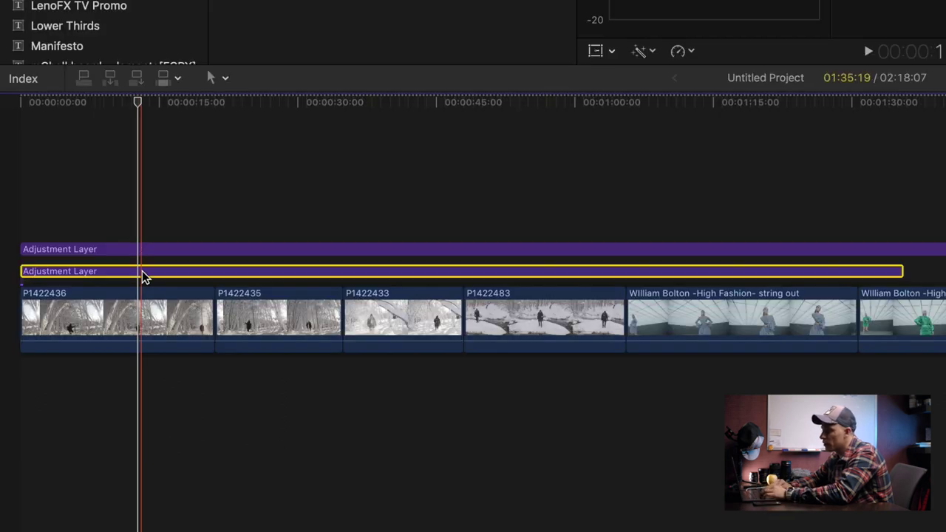
click(143, 273)
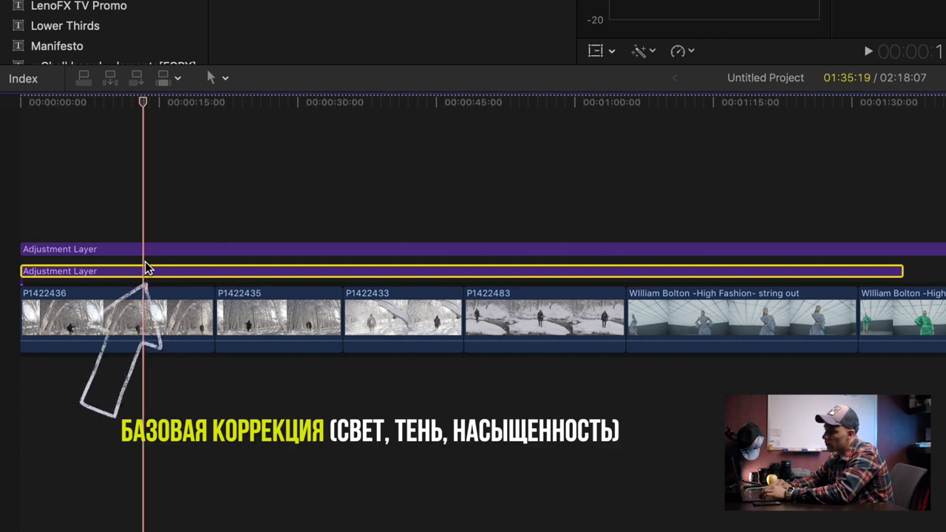
click(146, 250)
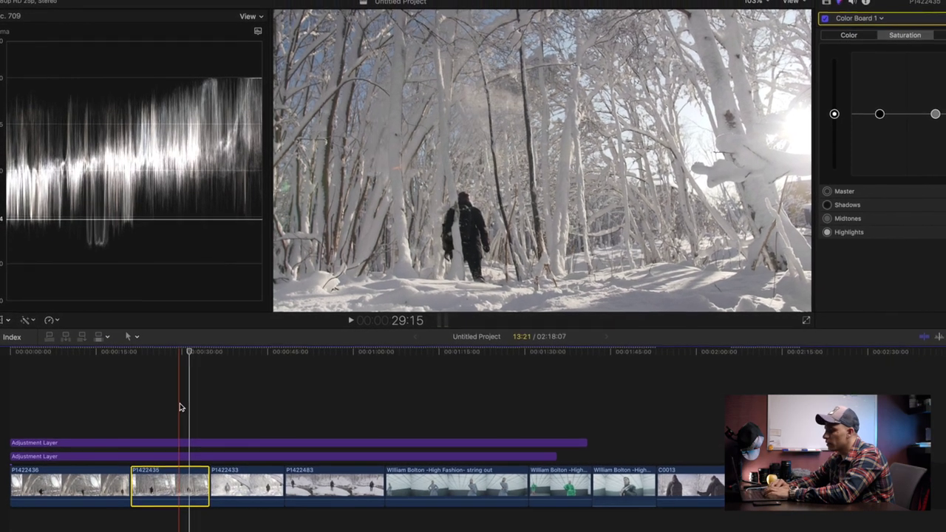
click(180, 408)
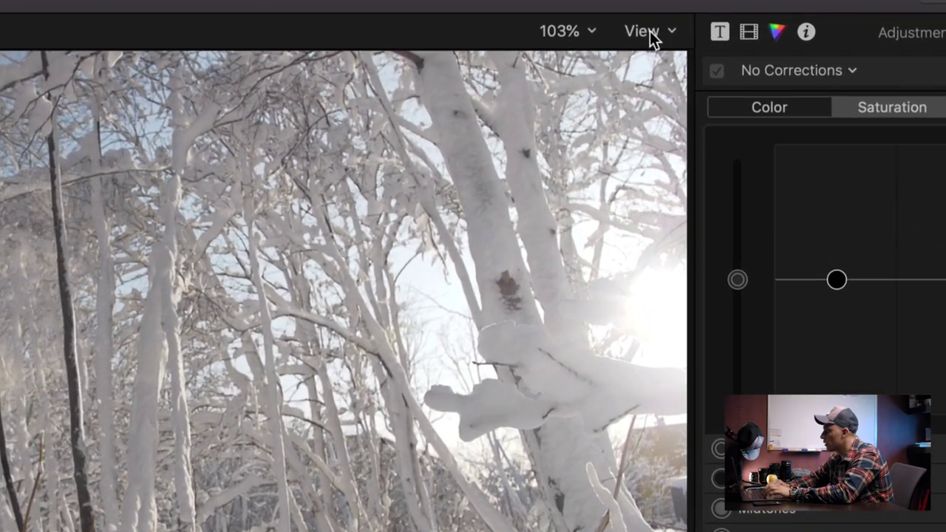
click(655, 37)
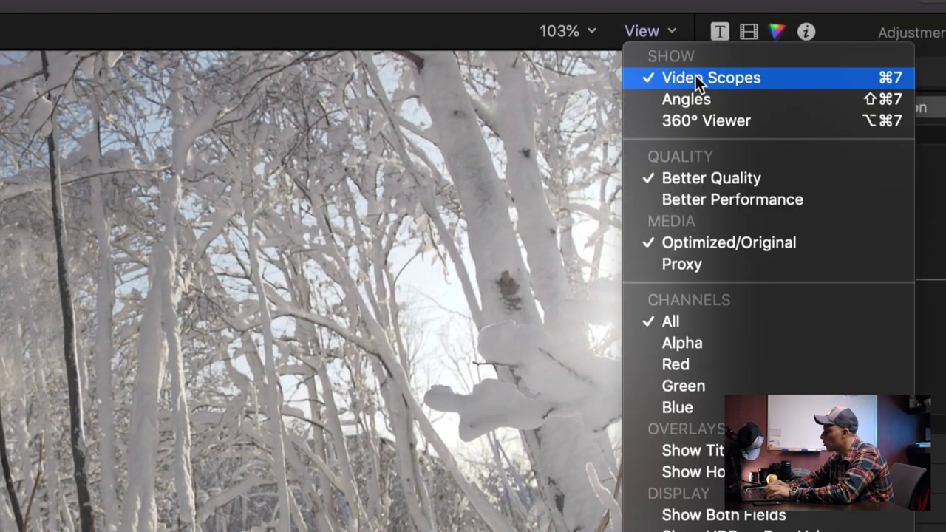
click(695, 77)
click(322, 71)
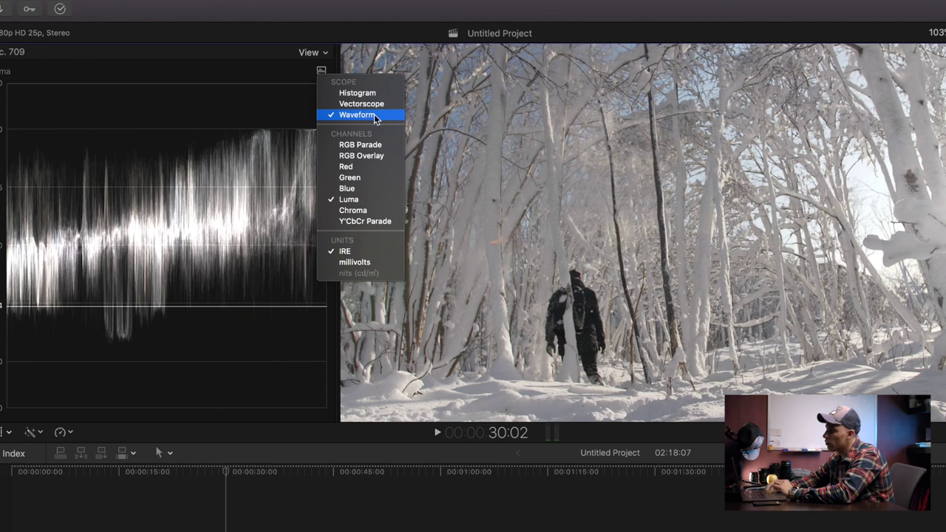
click(352, 115)
click(323, 72)
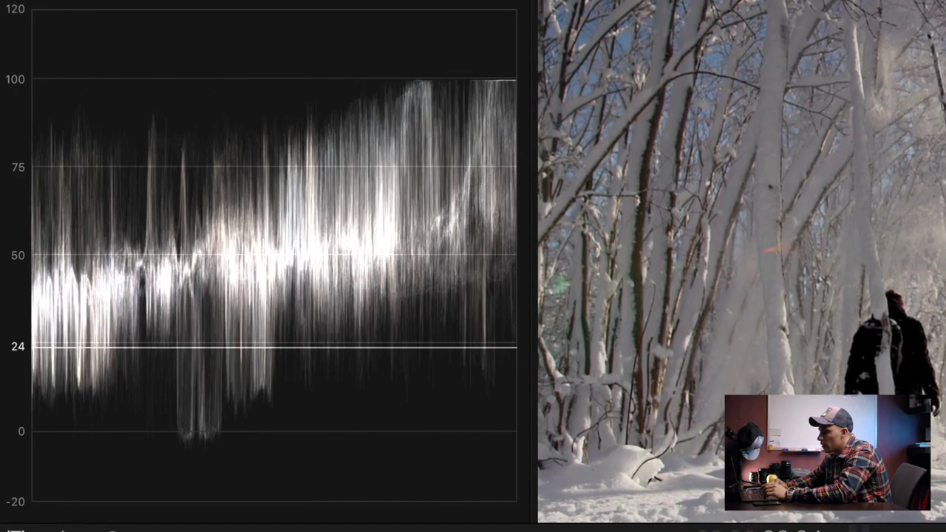
- Push P1422435's highlights up until the snow nears 110 IRE and lower the midtones slightly
drag(937, 129, 938, 118)
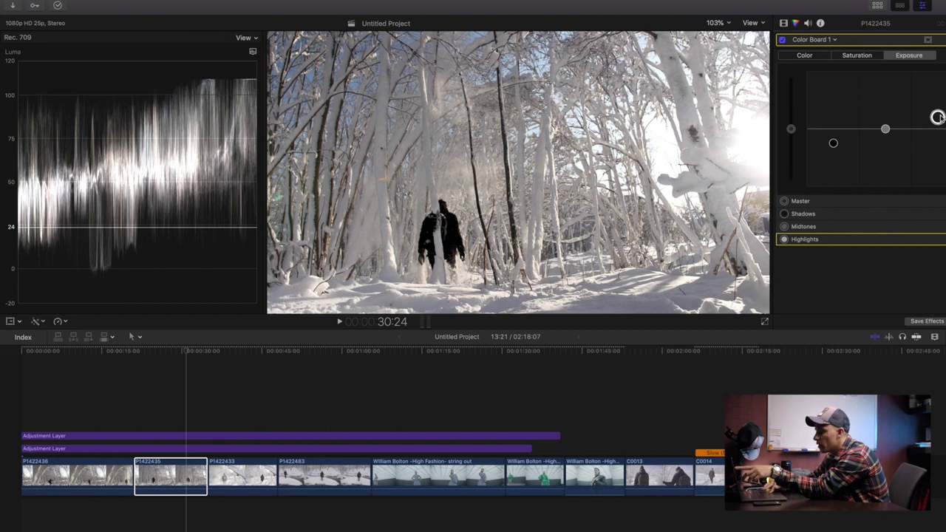
drag(938, 117, 937, 115)
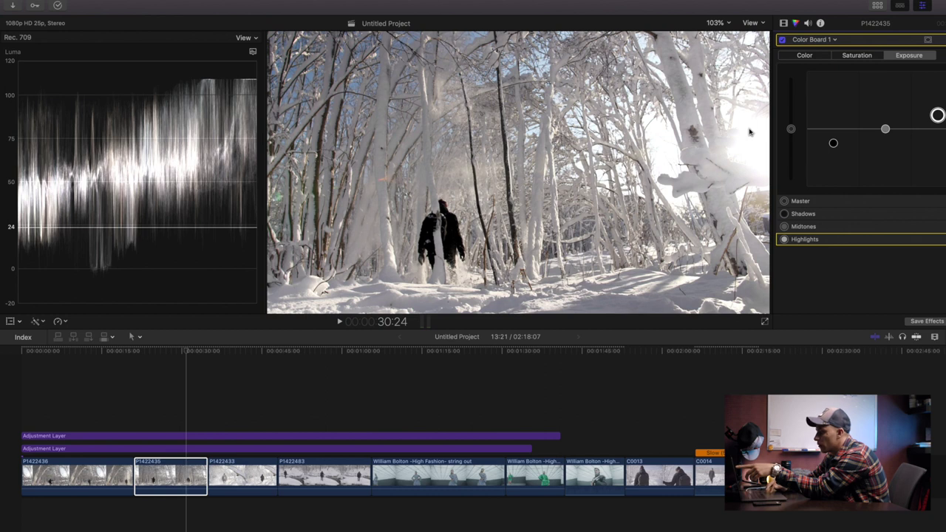
drag(886, 129, 887, 137)
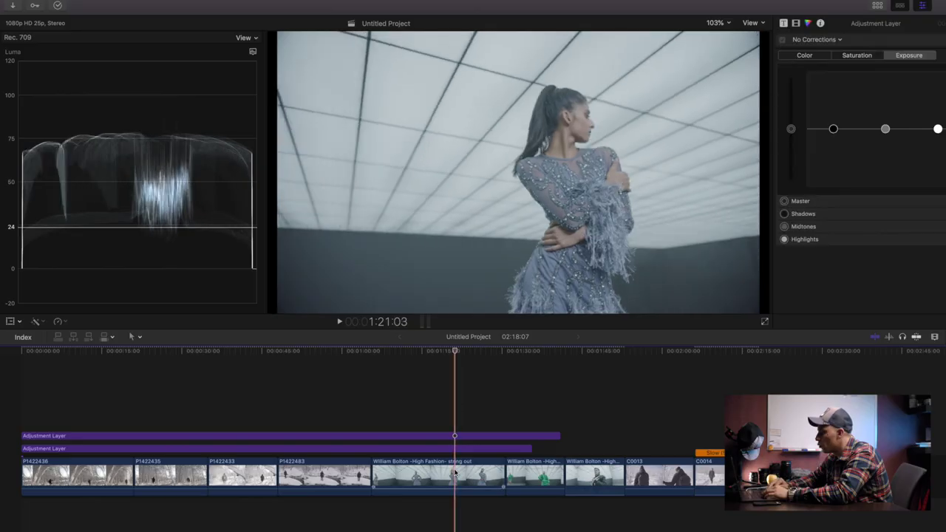
click(455, 473)
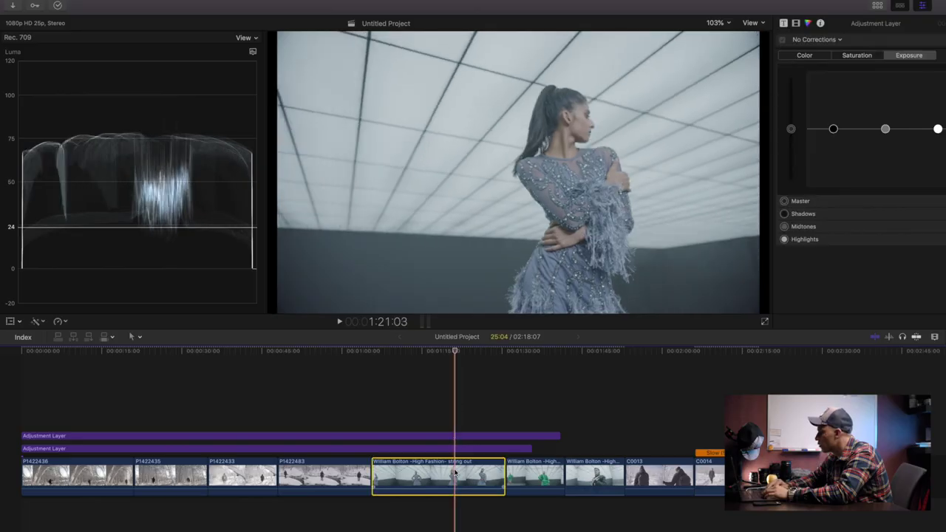
drag(833, 129, 834, 137)
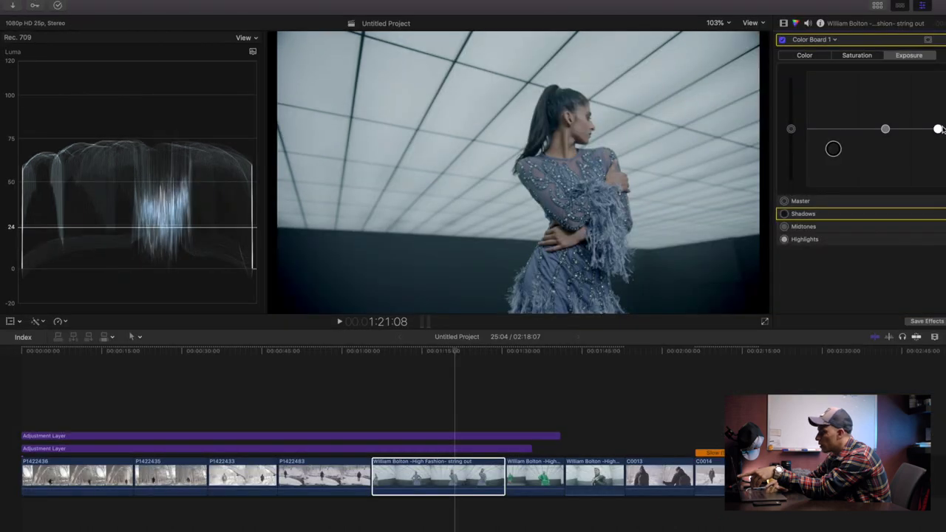
click(939, 129)
drag(939, 129, 939, 93)
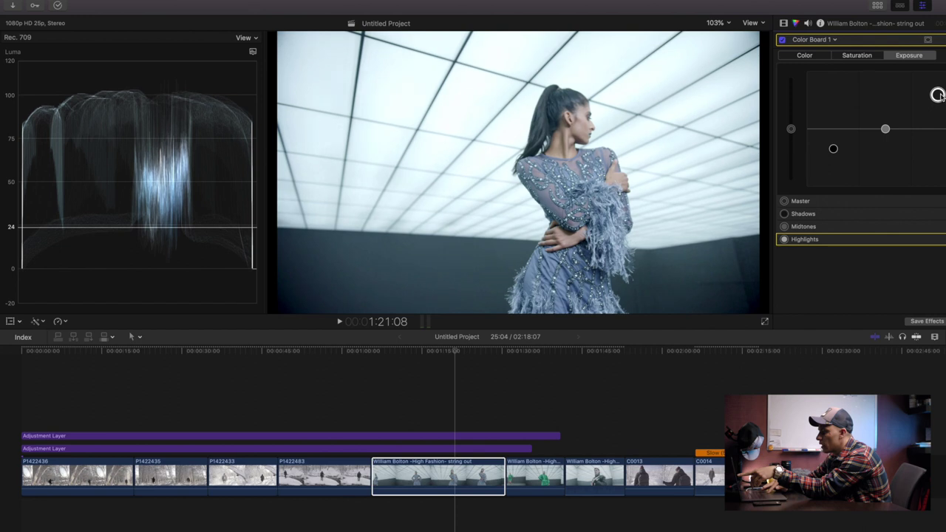
click(887, 130)
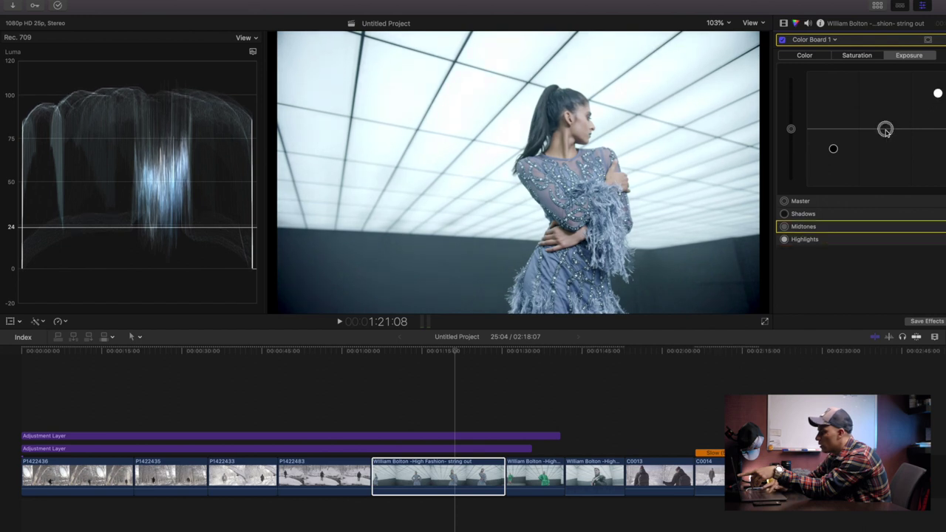
drag(887, 133, 889, 149)
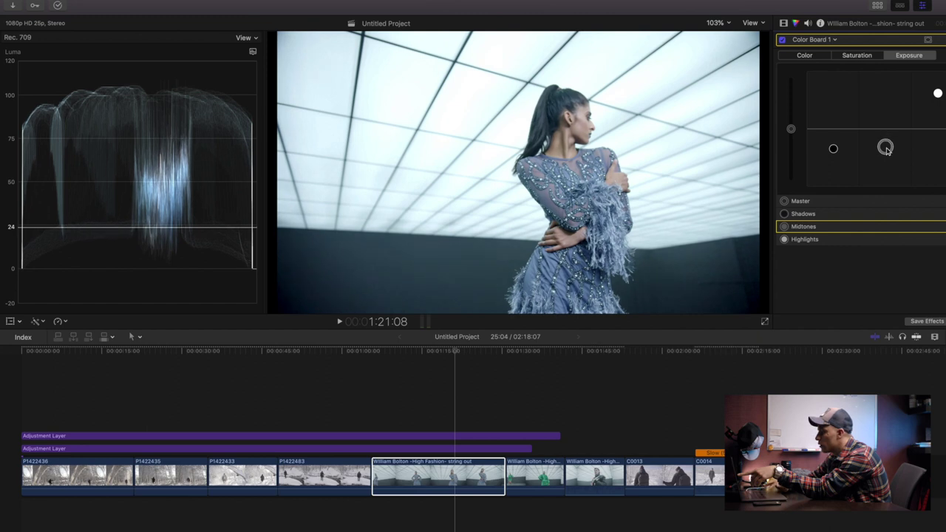
click(863, 58)
drag(793, 130, 795, 96)
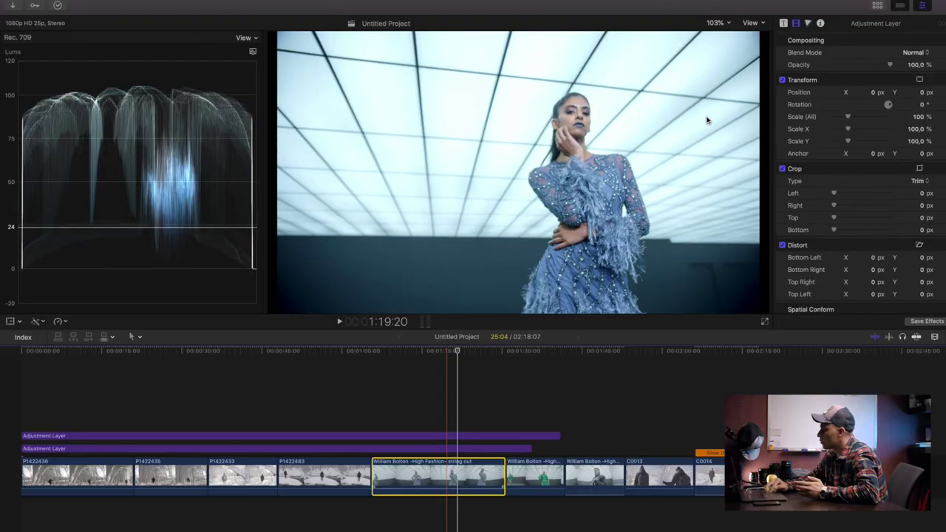
- Turn off the fashion clip's Color Board 1 and switch the scope to RGB Parade
click(792, 58)
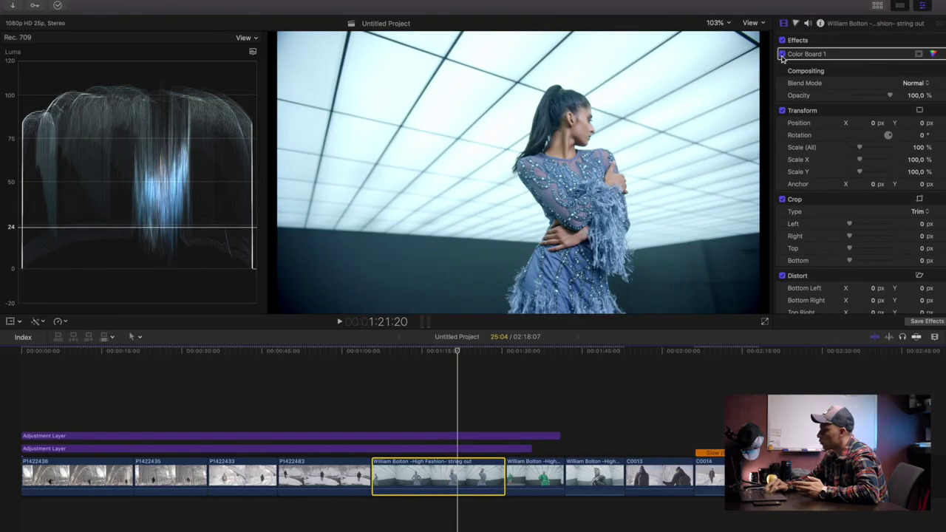
click(782, 56)
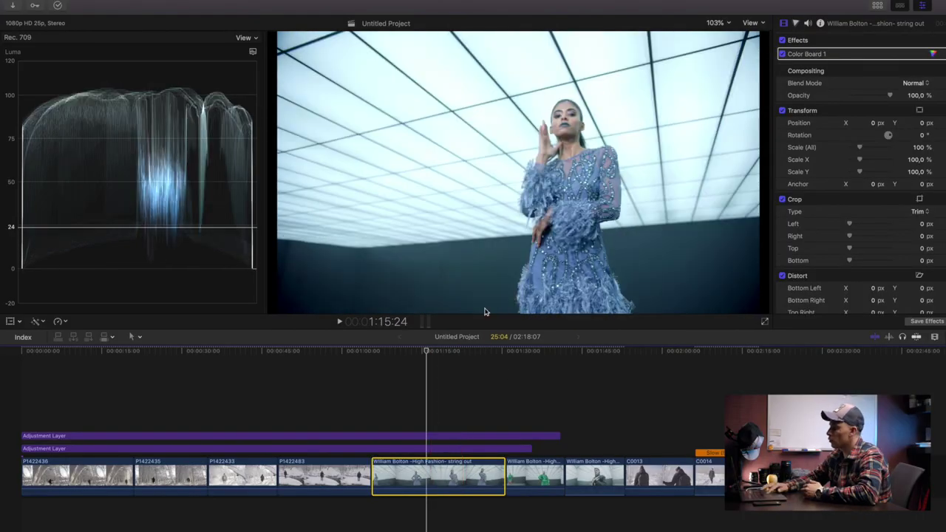
click(249, 39)
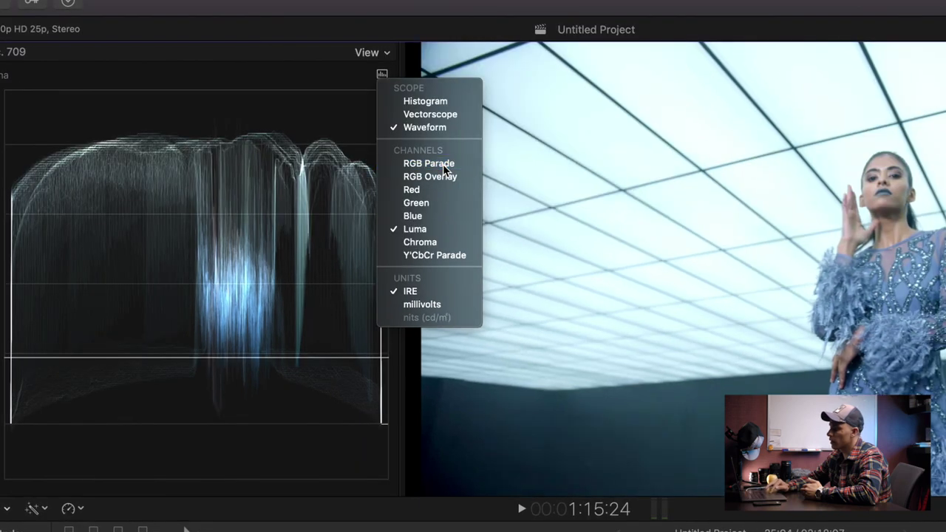
click(443, 164)
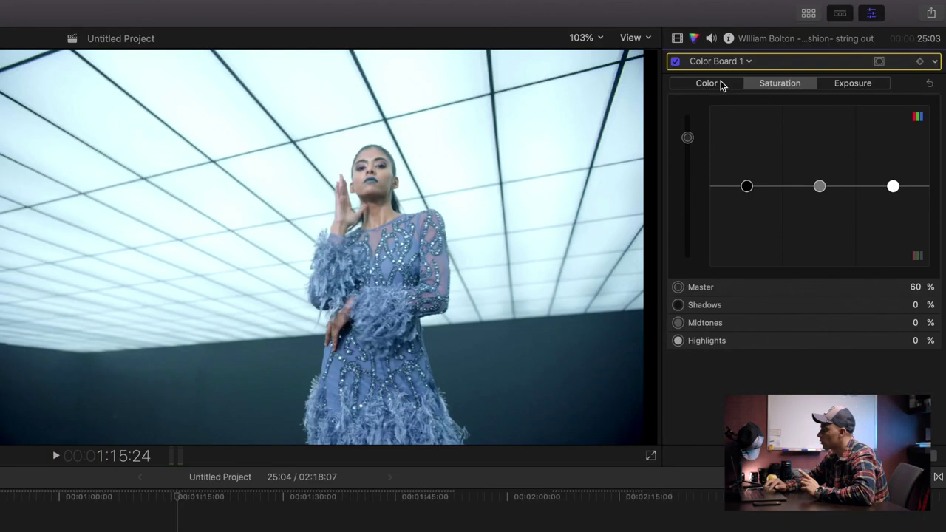
- Shift the fashion clip's midtones hue to about 206° in the Color Board
click(798, 23)
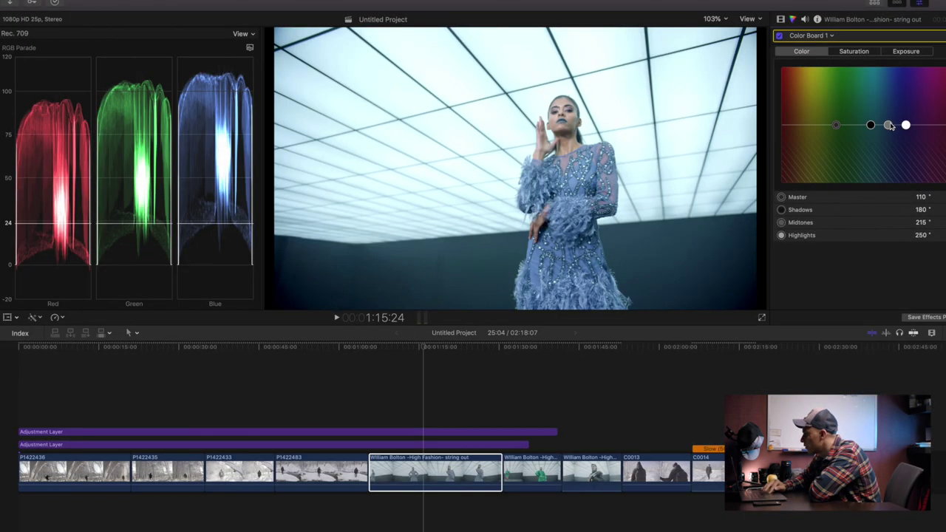
click(890, 125)
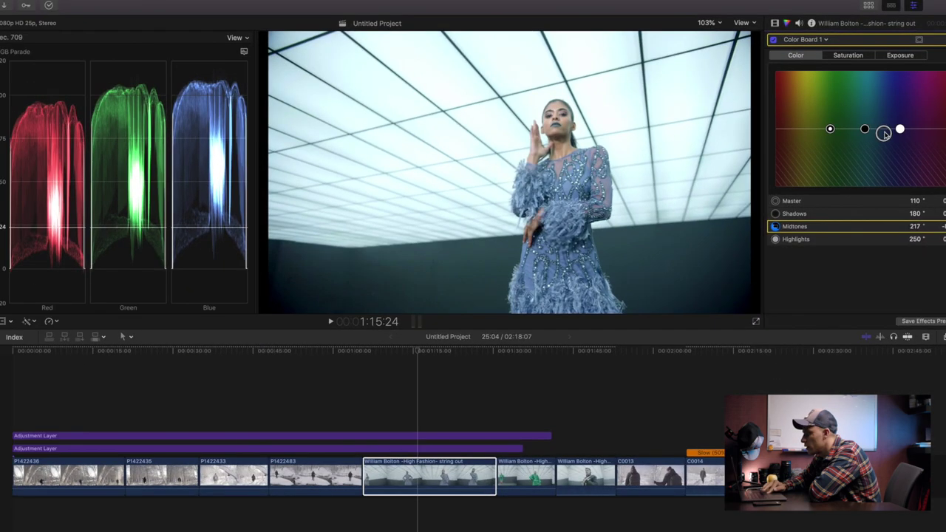
drag(884, 133, 887, 145)
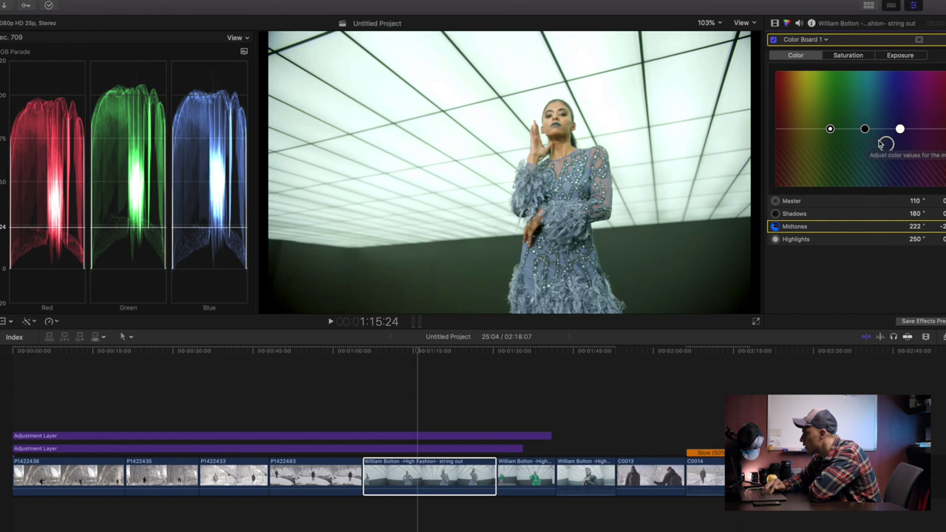
drag(887, 145, 879, 146)
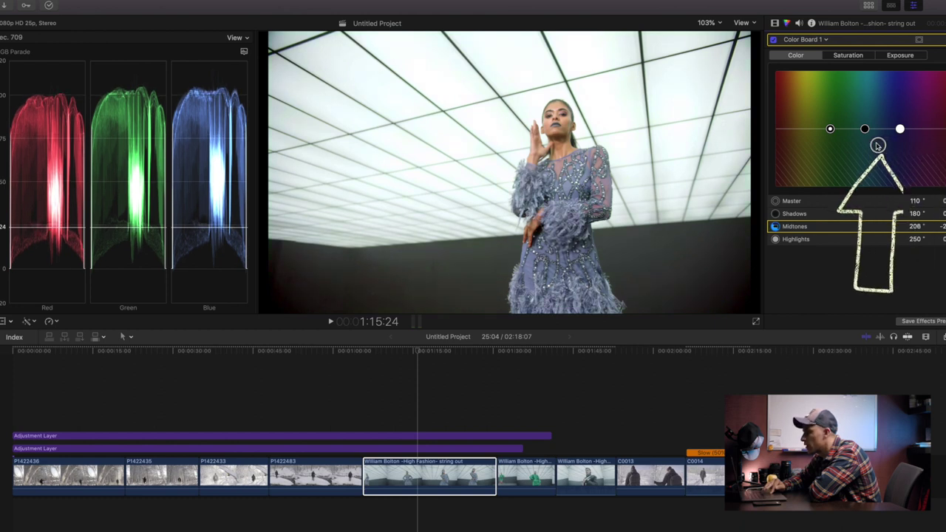
- Move the highlights hue to about 168°, comparing against the uncorrected clip
click(865, 129)
click(900, 130)
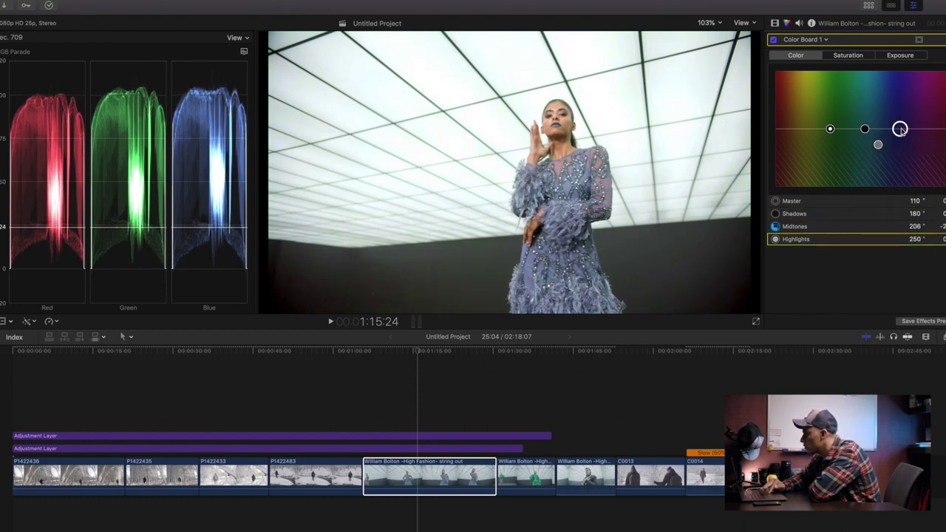
drag(900, 129, 865, 130)
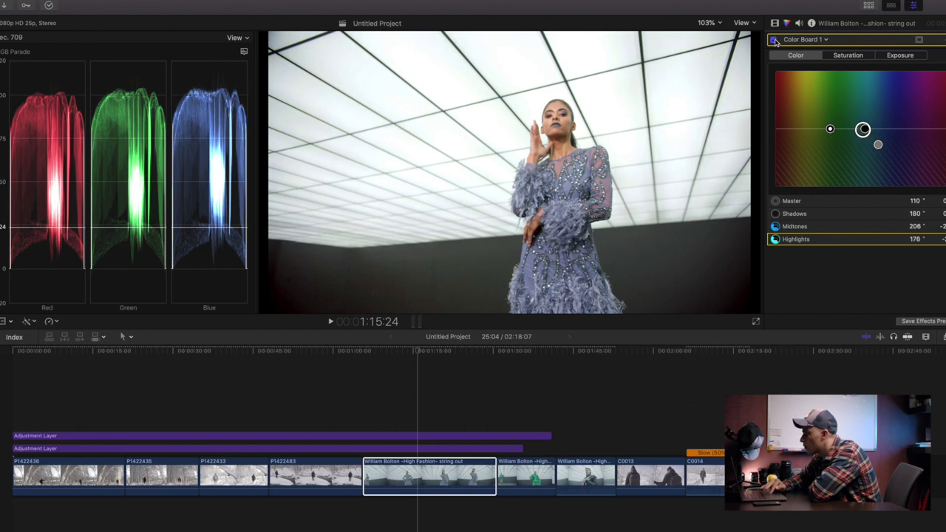
click(774, 40)
click(774, 40)
drag(863, 130, 861, 129)
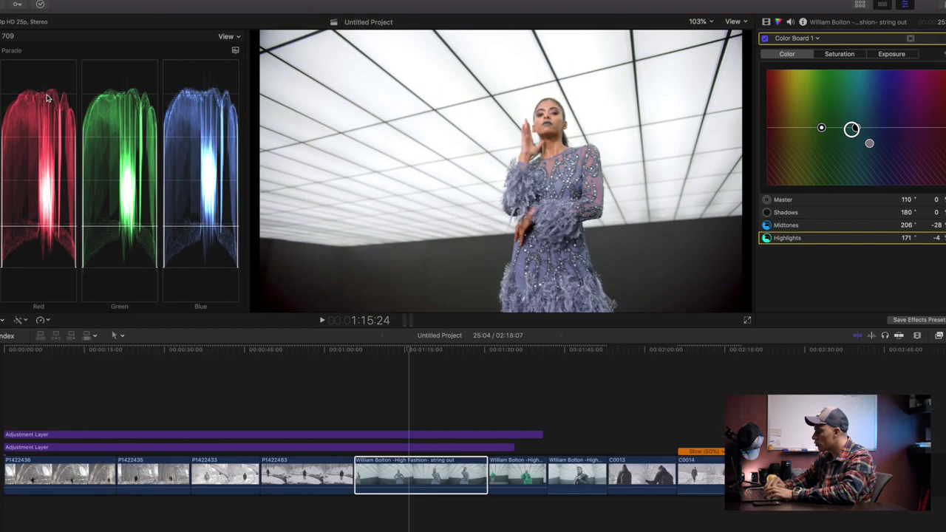
drag(852, 129, 850, 128)
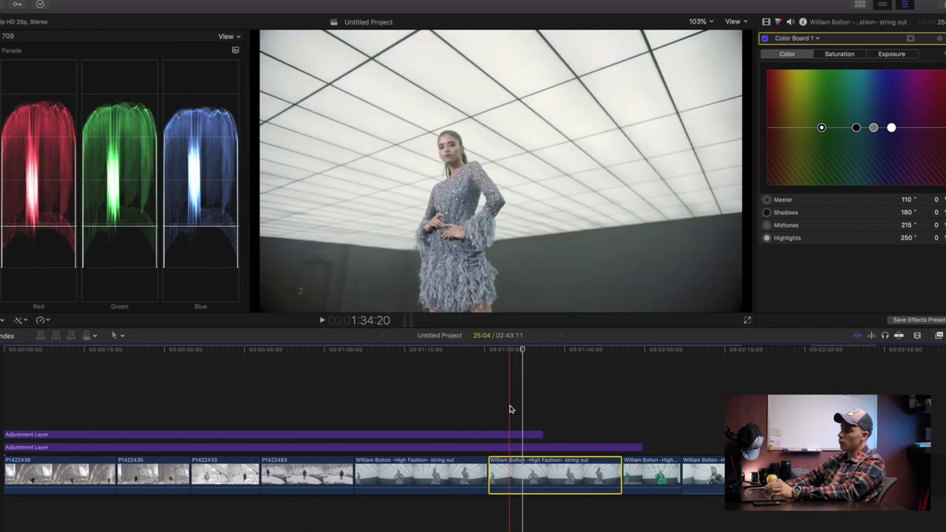
- Raise the second fashion clip's highlights to 11 and increase its master saturation
click(510, 471)
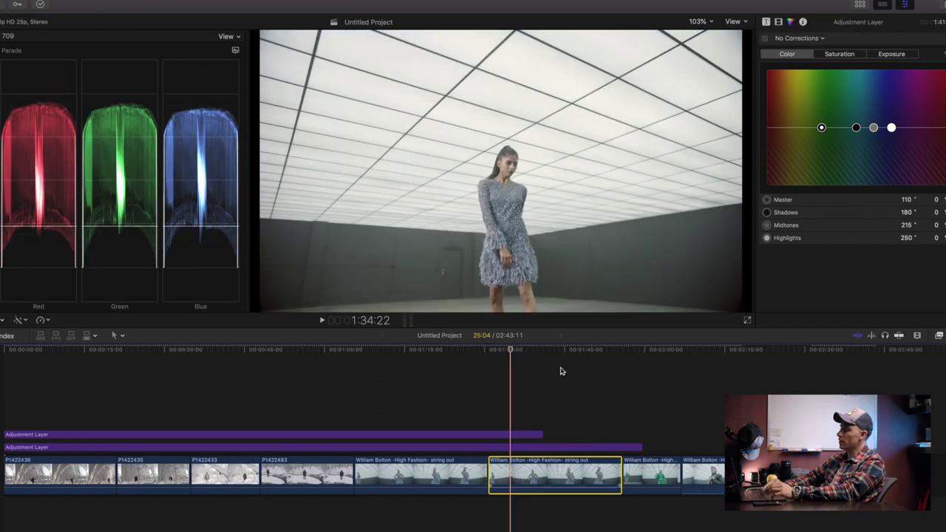
drag(921, 128, 924, 122)
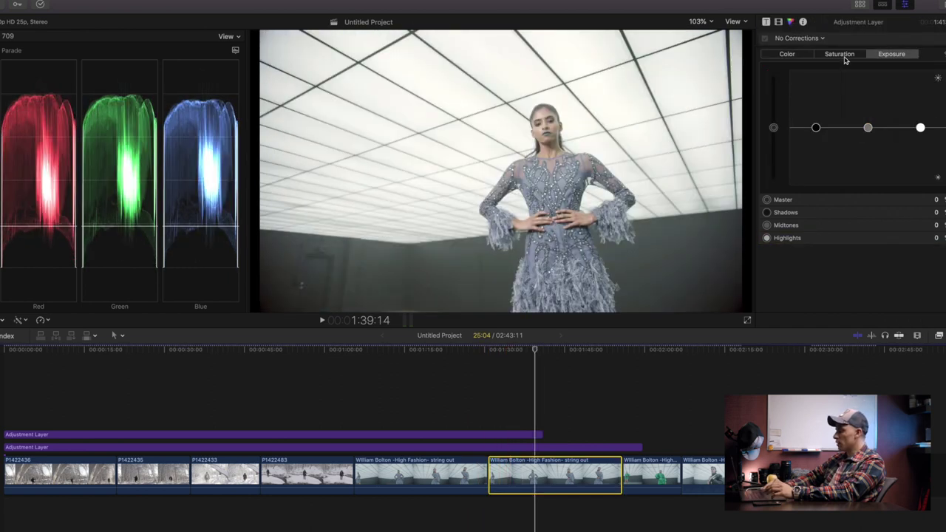
click(840, 54)
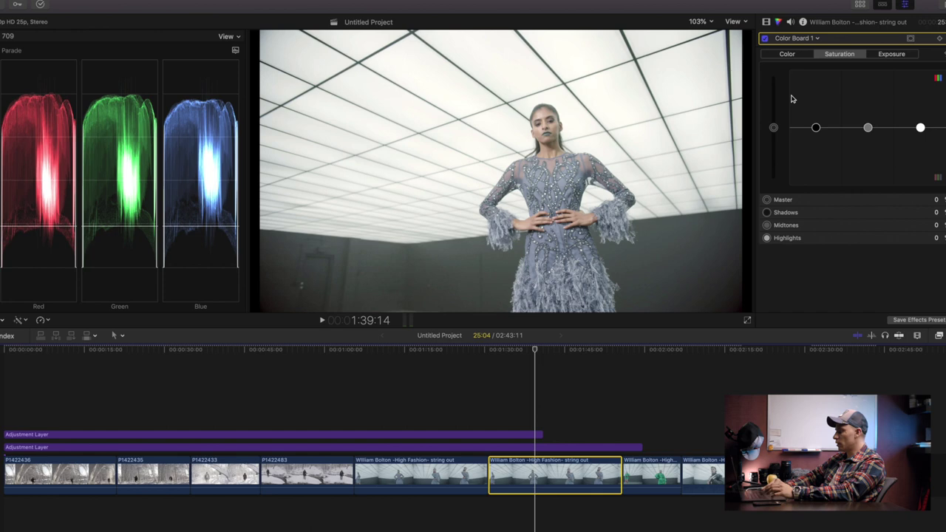
drag(774, 128, 777, 125)
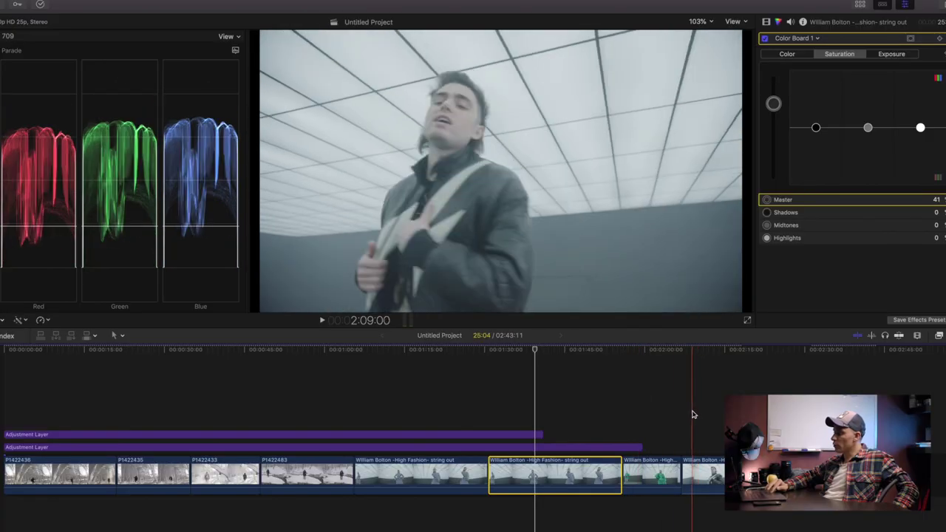
- Select the last fashion clip and its Midtones colour puck
click(704, 415)
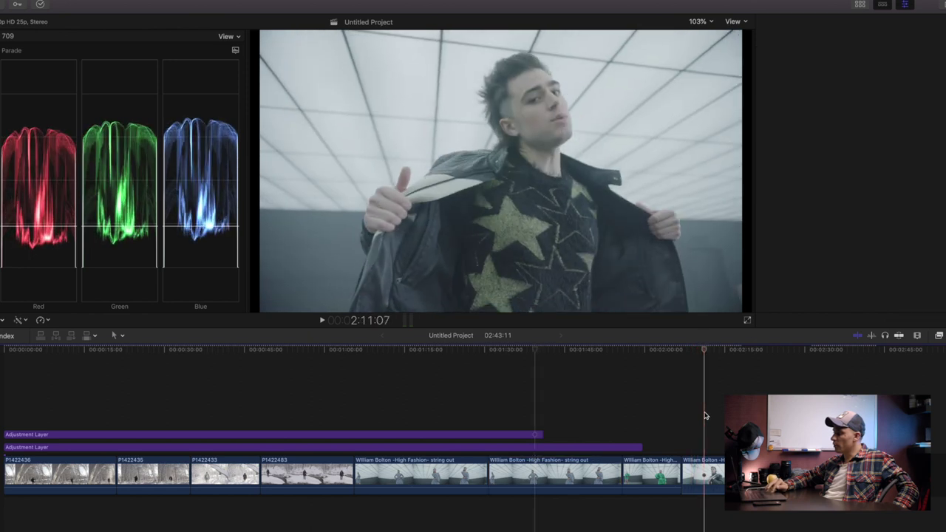
click(706, 466)
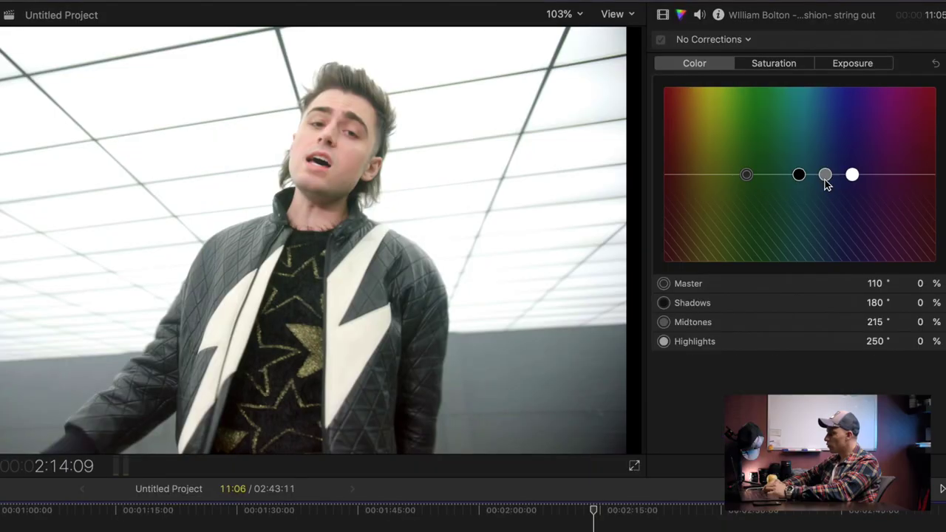
click(827, 175)
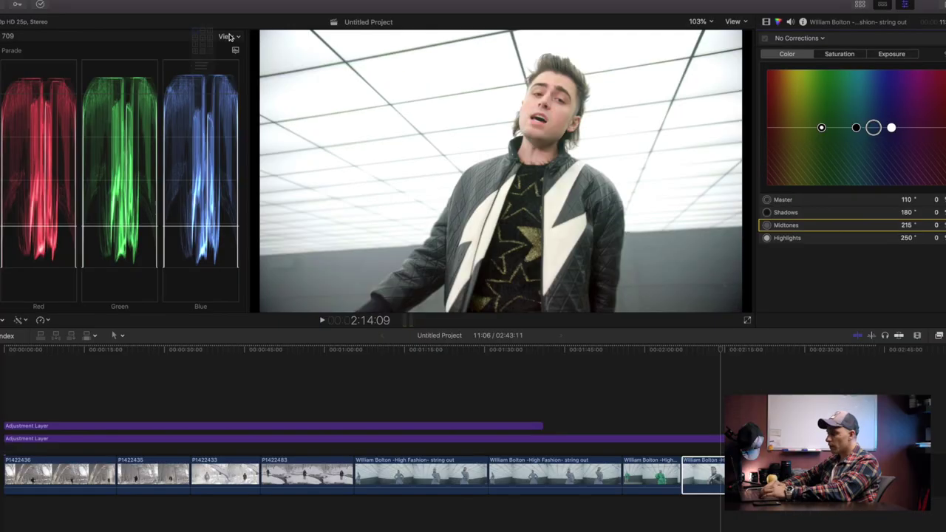
- Switch the scope to the Vectorscope and crop the picture to a small skin patch
click(230, 36)
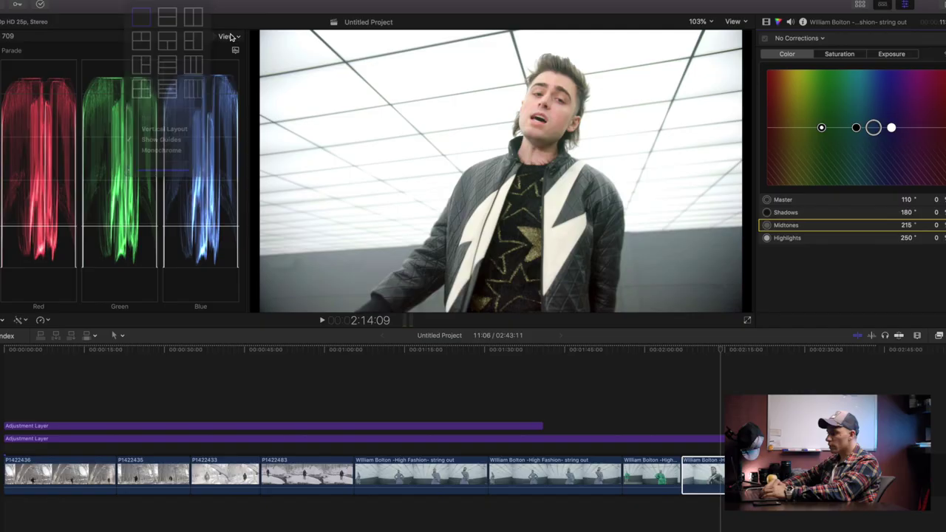
click(235, 49)
click(537, 111)
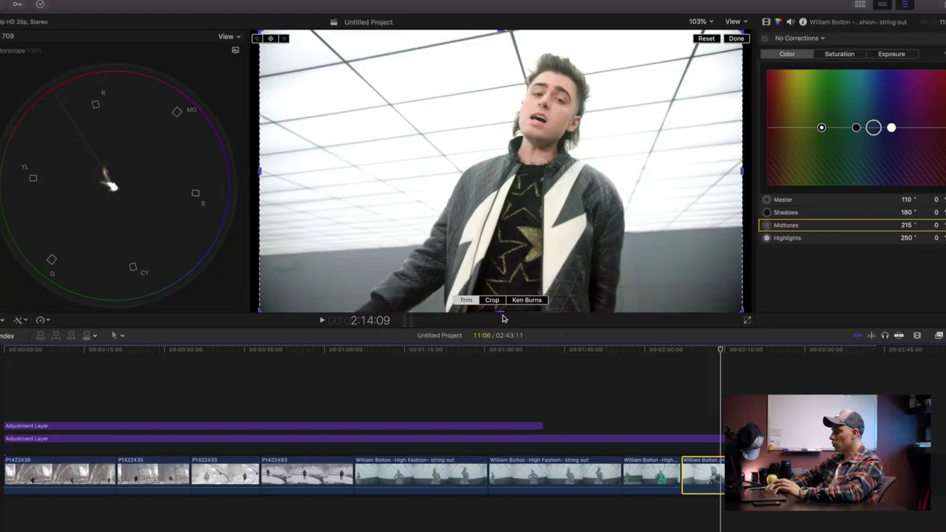
drag(742, 312, 599, 131)
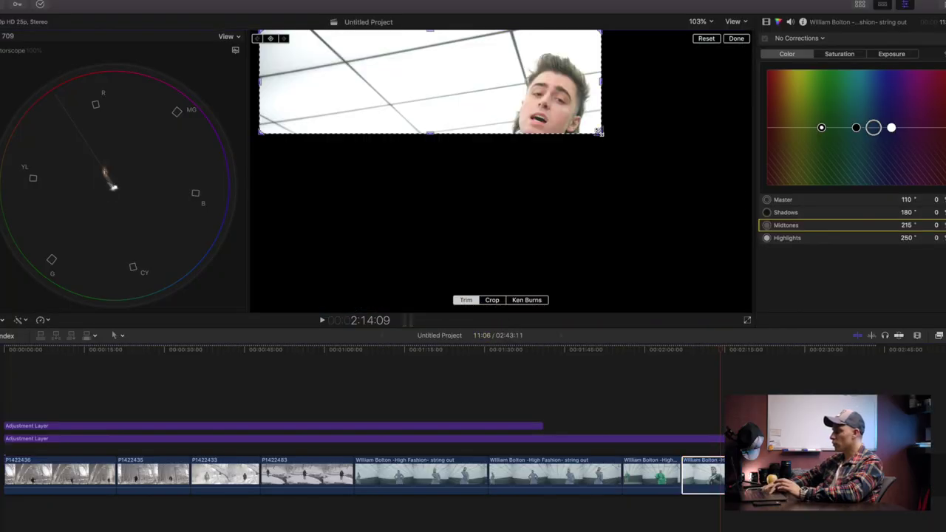
drag(260, 30, 553, 105)
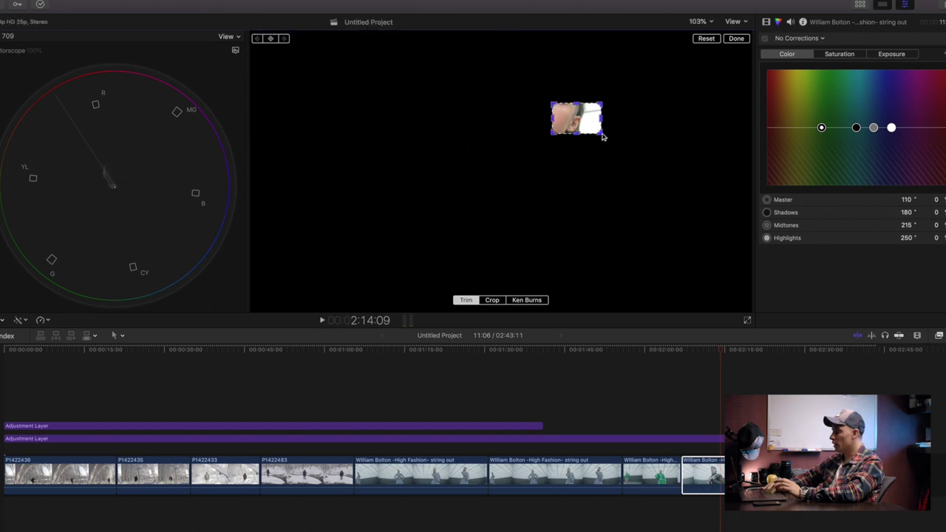
click(146, 188)
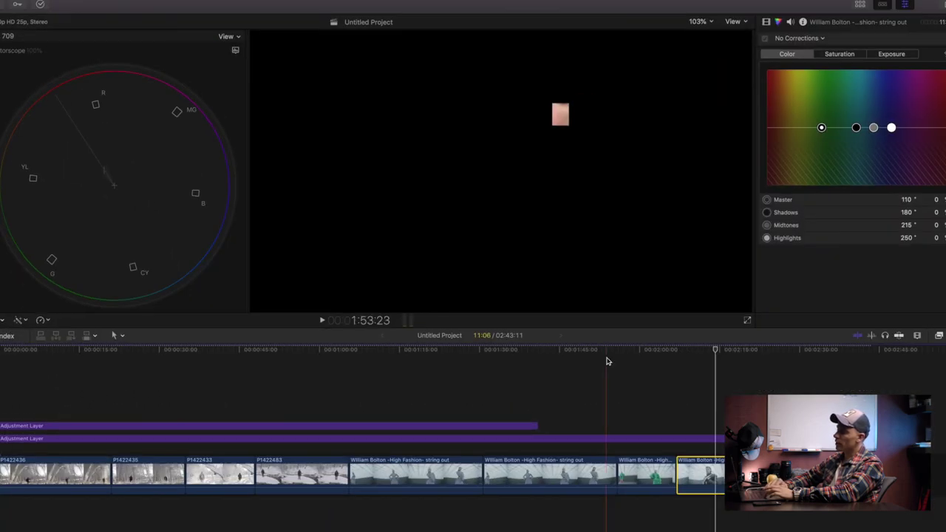
- Tint the last clip's midtones to about 200° at -36% to correct the skin tone
click(706, 439)
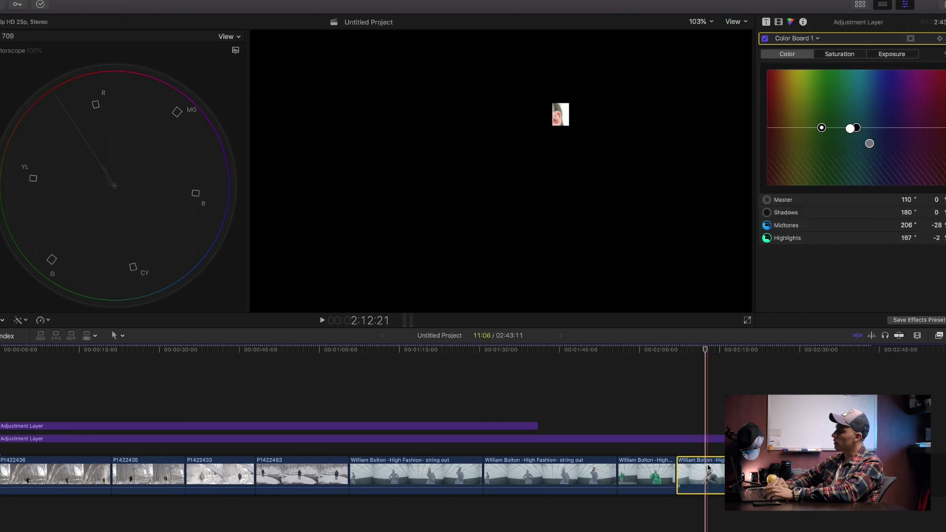
click(707, 460)
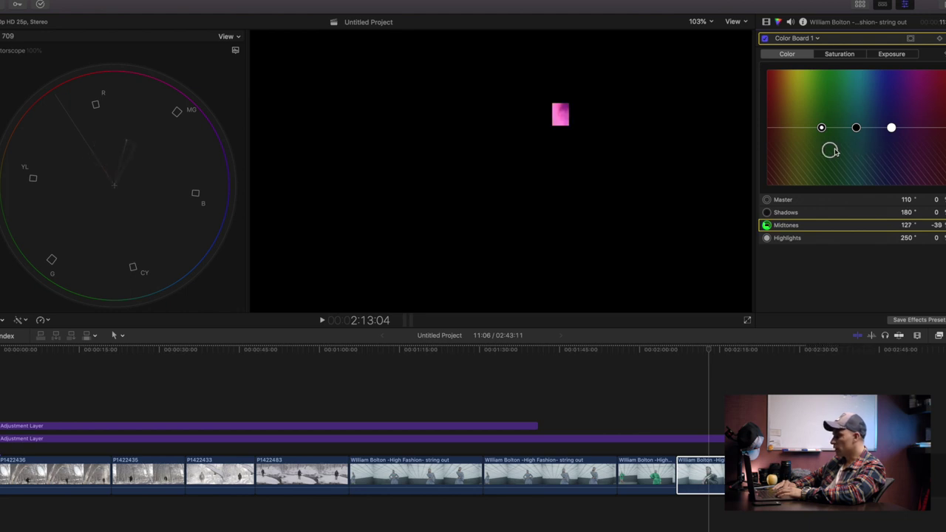
drag(843, 150, 902, 150)
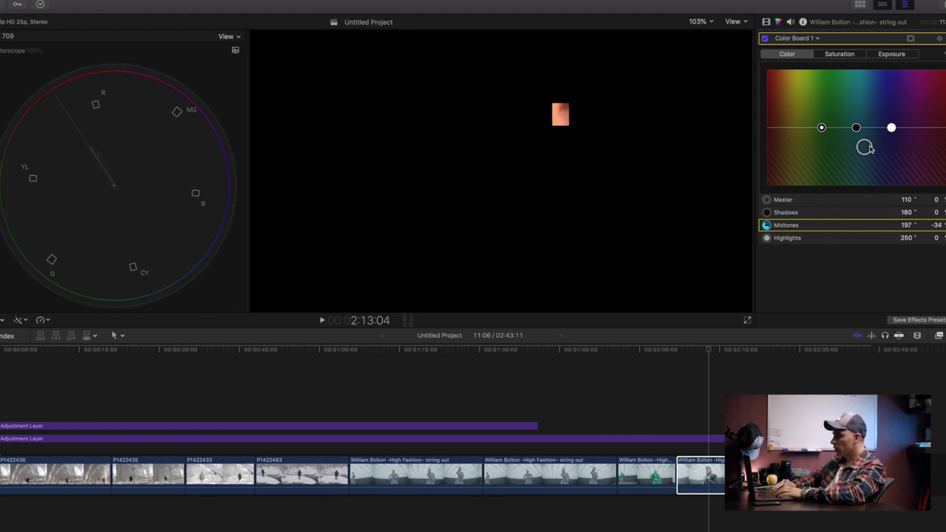
click(847, 56)
click(776, 105)
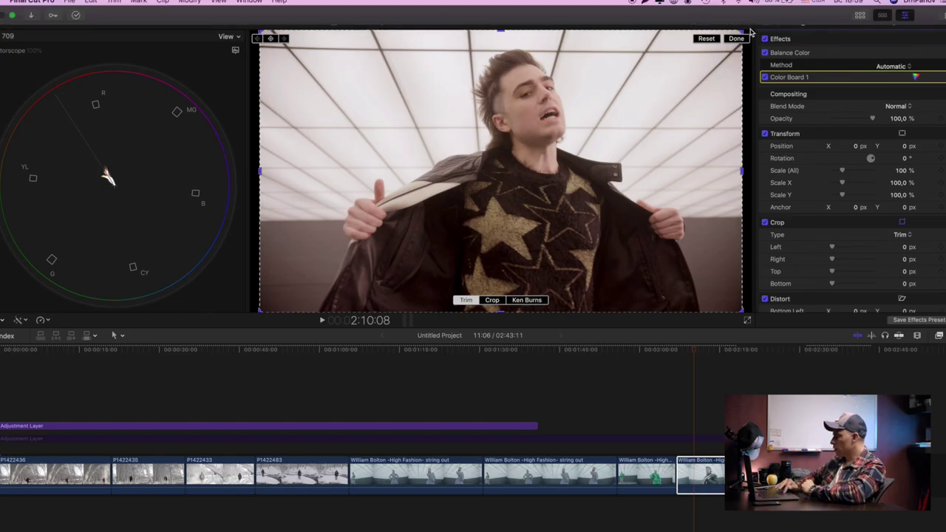
- Add a Hue/Saturation Curves correction to the blue-dress fashion clip
click(739, 40)
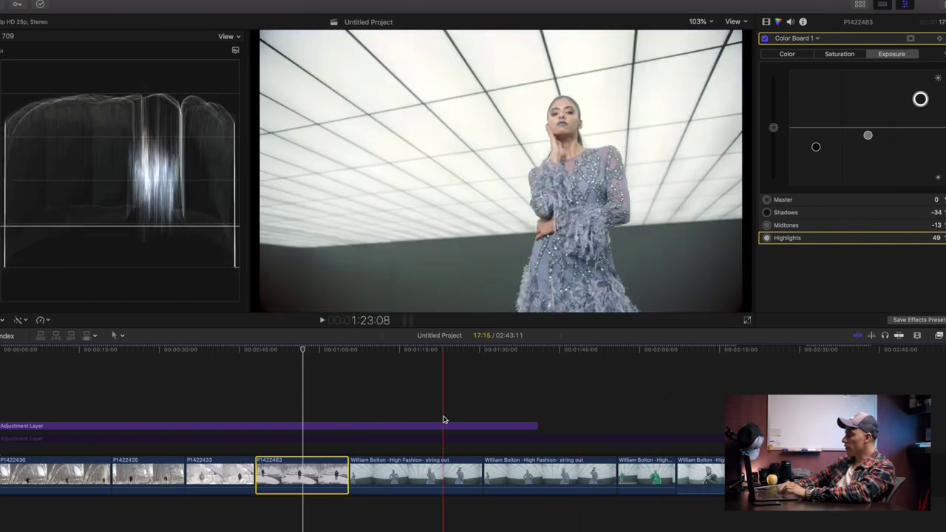
click(473, 477)
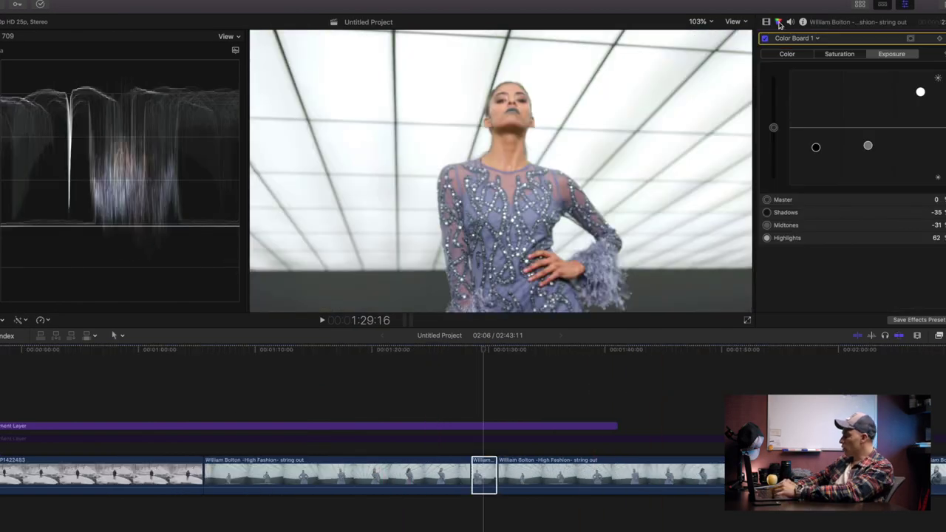
click(817, 38)
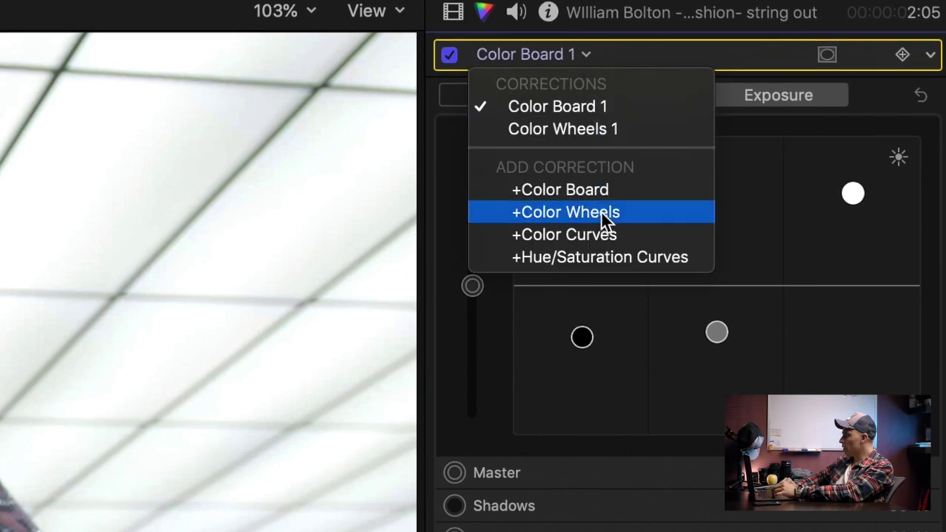
click(625, 259)
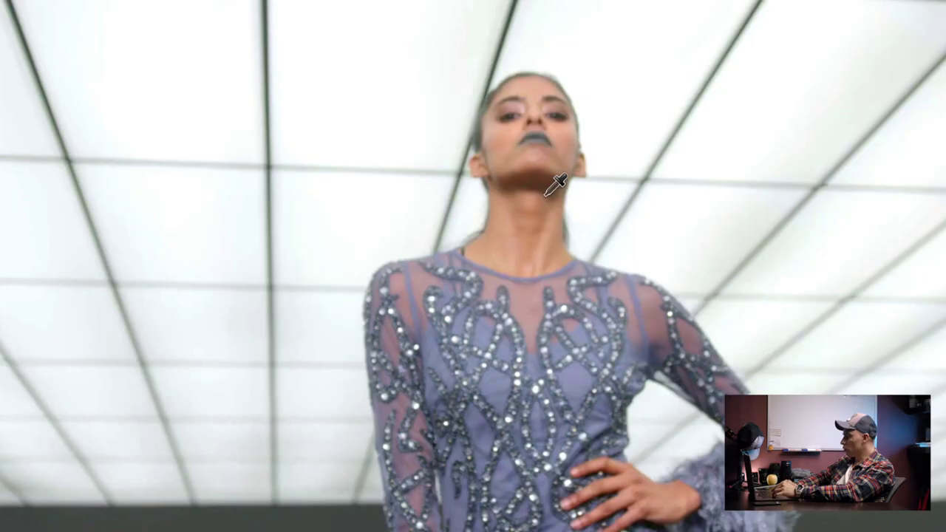
- Sample skin tones onto the HUE vs SAT curve and lower the presenter's skin saturation
click(555, 185)
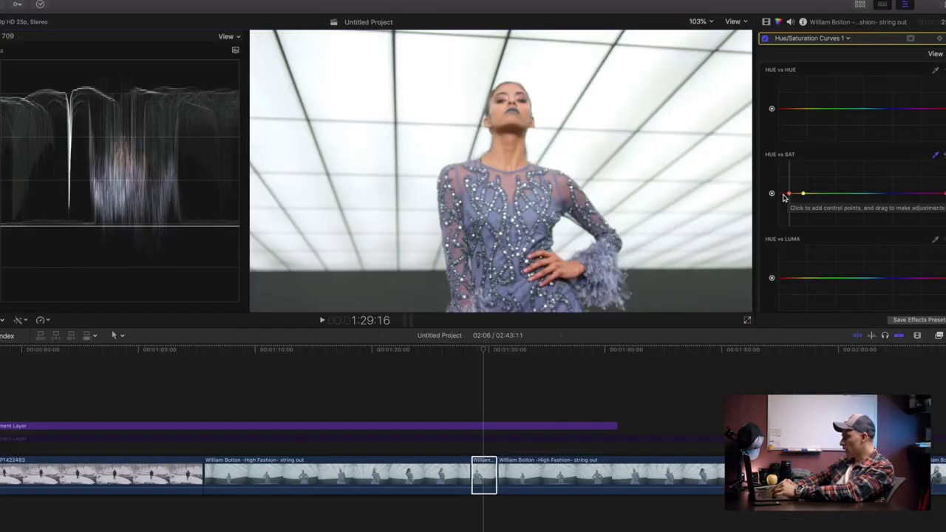
click(785, 195)
click(789, 194)
click(796, 194)
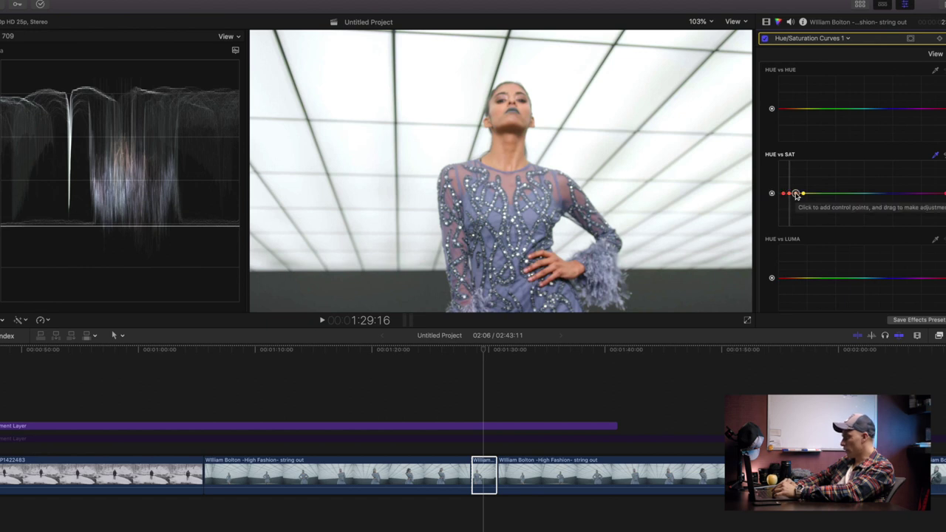
click(789, 194)
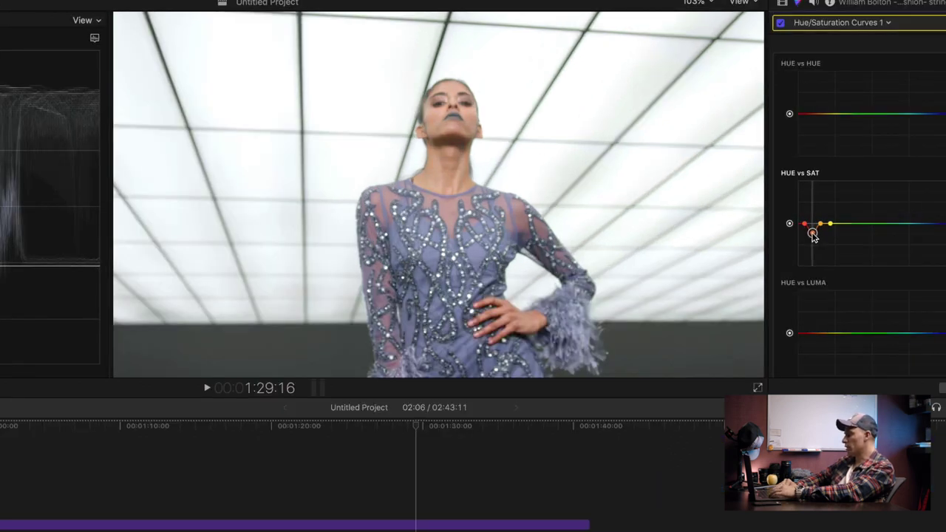
drag(812, 237, 813, 197)
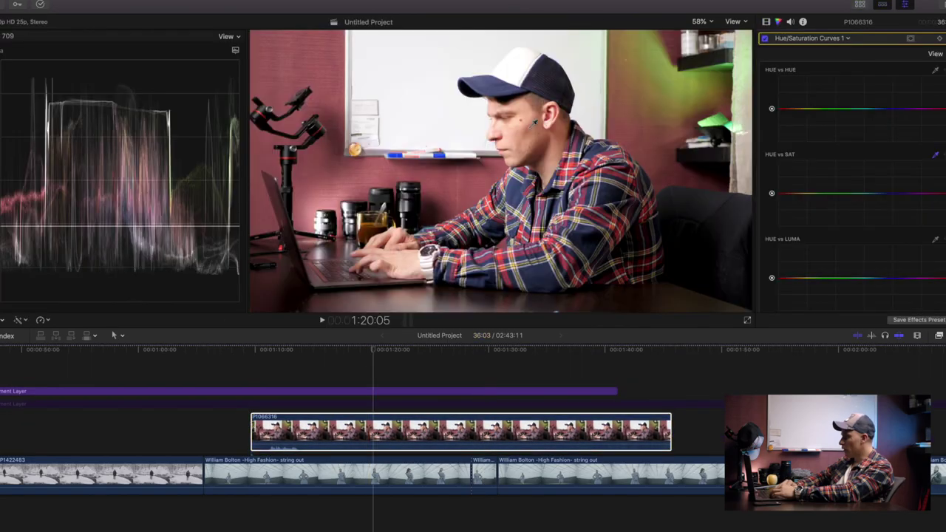
click(521, 125)
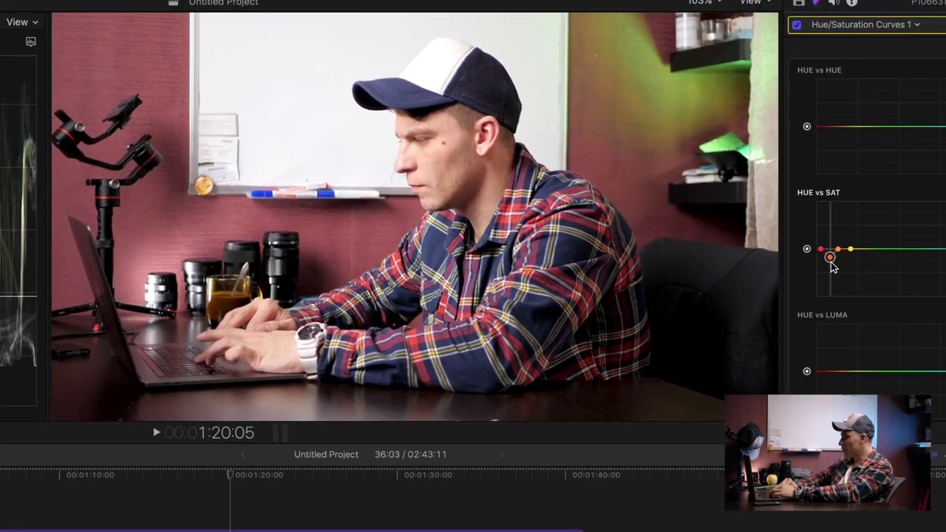
drag(824, 192, 825, 202)
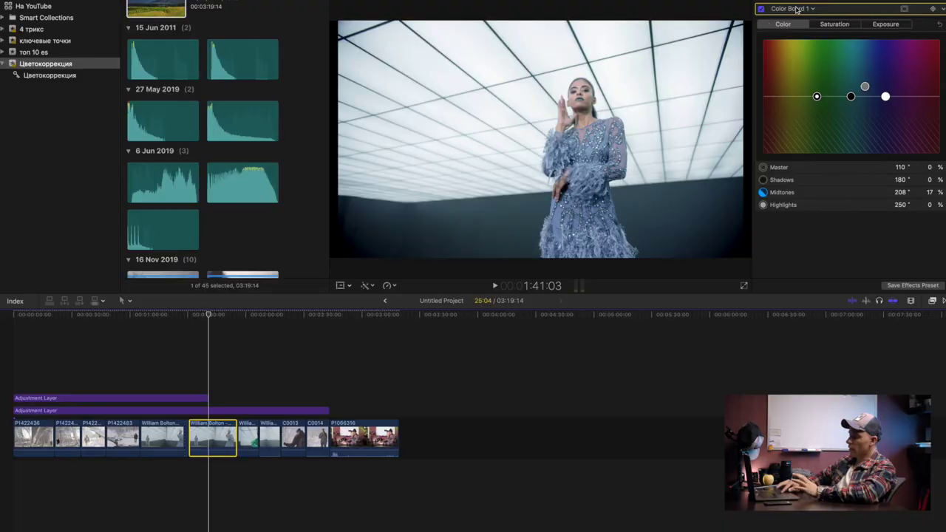
- Match the green-dress clip's colour to the blue-dress frame with Match Color
click(866, 86)
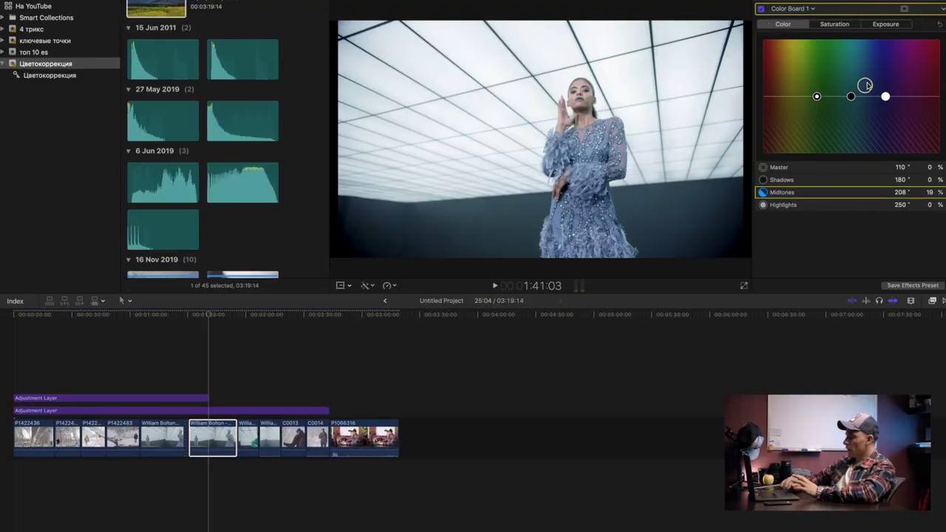
click(887, 25)
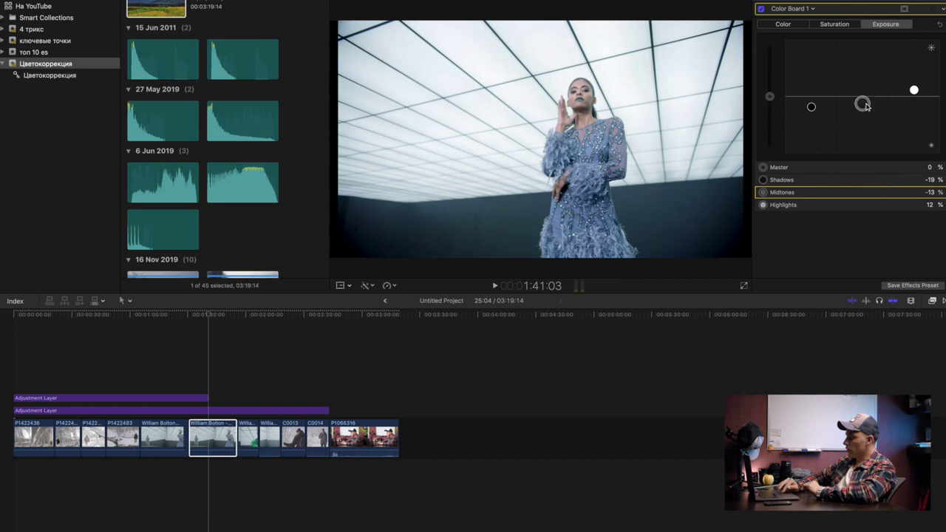
click(262, 436)
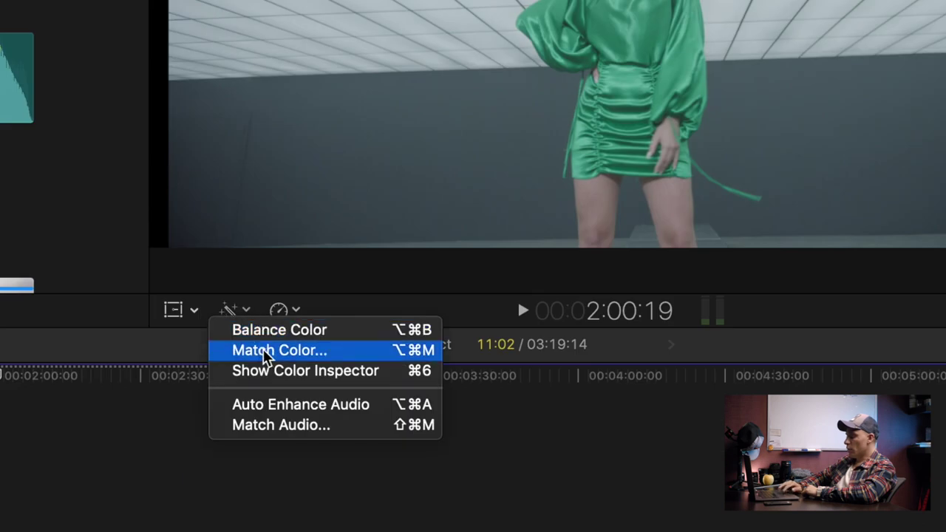
click(266, 357)
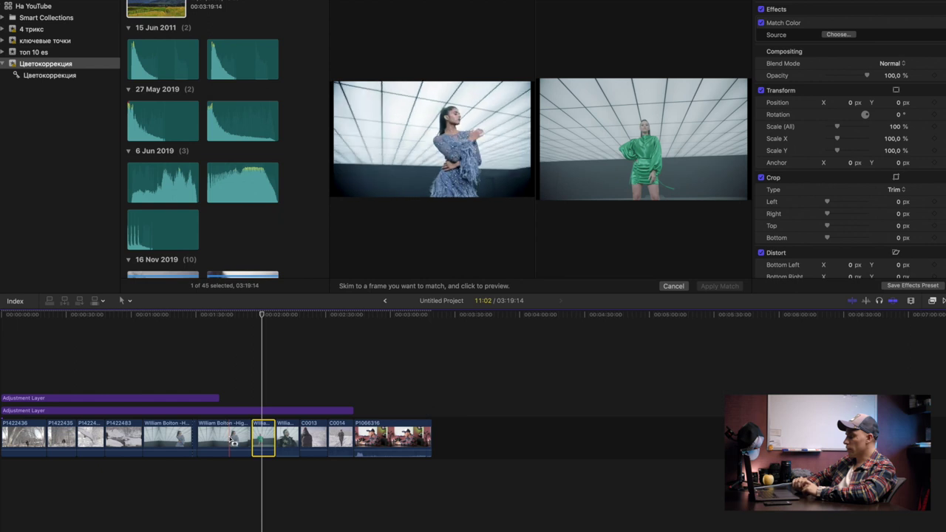
click(232, 442)
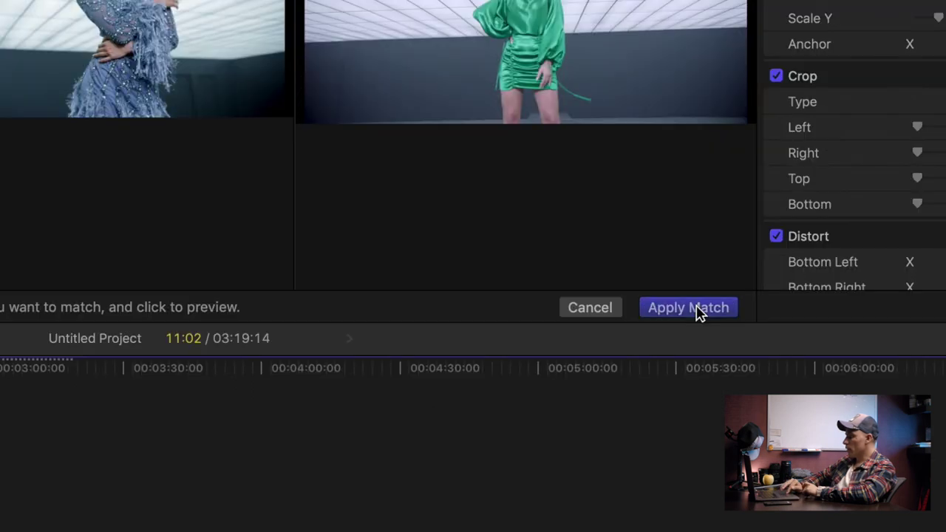
click(721, 286)
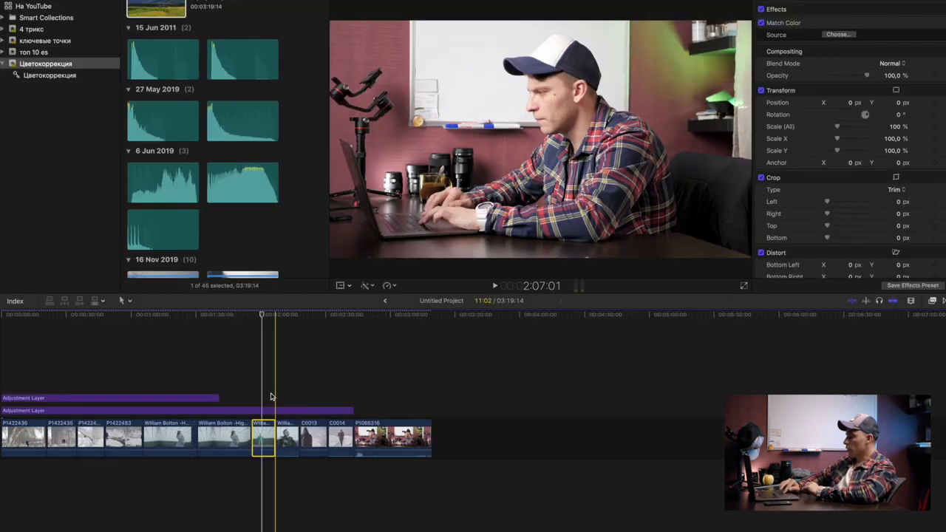
click(266, 400)
click(265, 433)
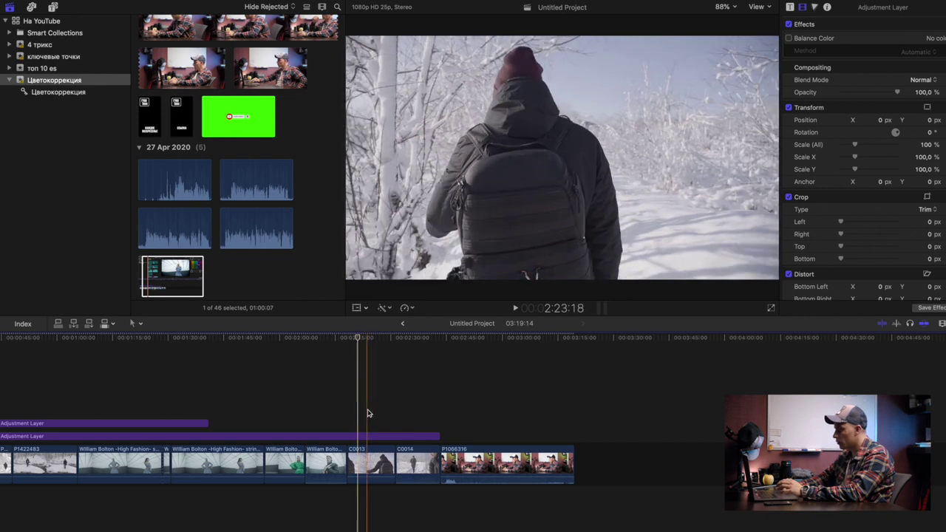
- Grade snow clip C0013 to shadows -30%, midtones -25% and highlights 28%
click(384, 458)
key(space)
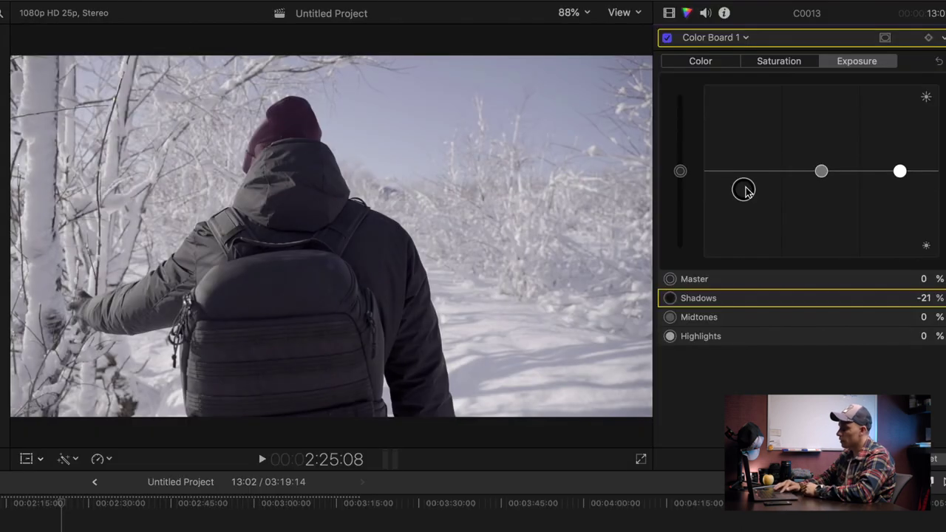
drag(743, 188, 743, 195)
drag(902, 171, 900, 147)
drag(822, 171, 821, 192)
click(779, 61)
click(856, 61)
drag(744, 195, 743, 201)
click(667, 37)
click(667, 37)
click(668, 37)
click(668, 37)
click(668, 37)
click(668, 37)
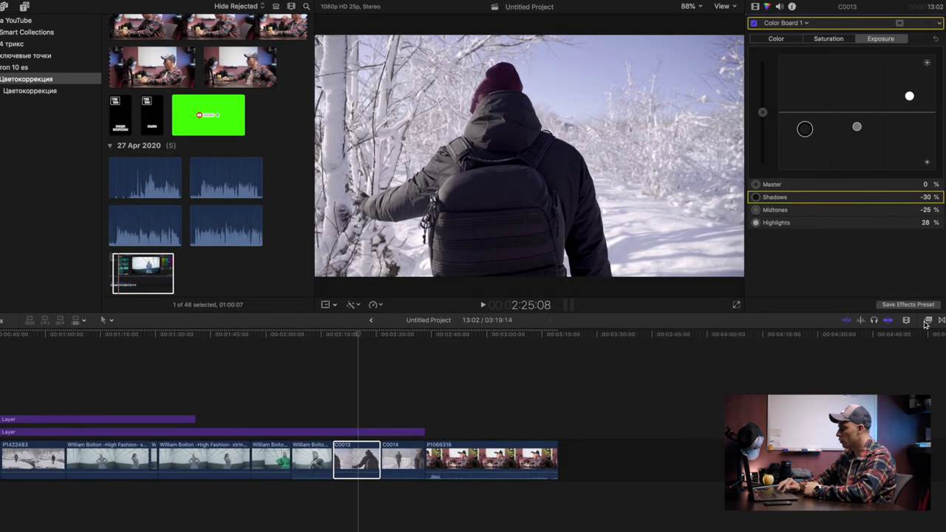
click(929, 322)
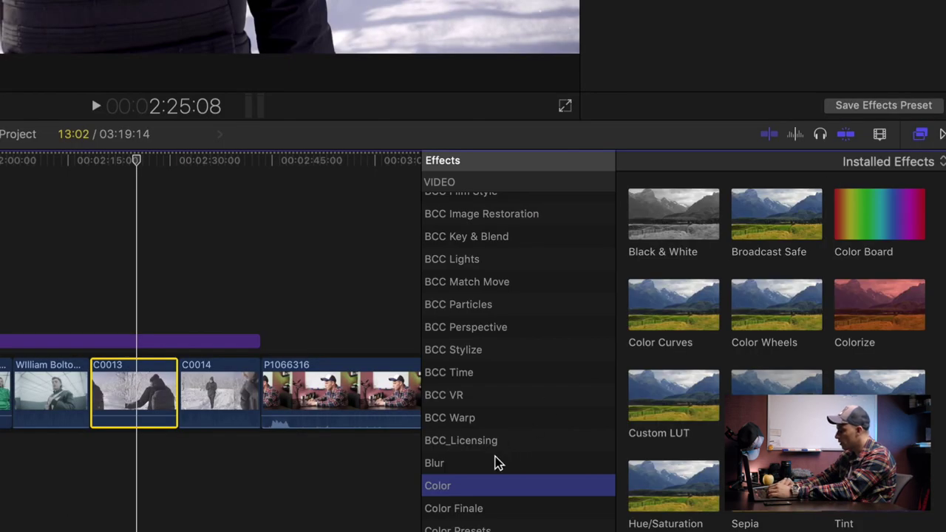
- Apply the Custom LUT color effect to C0013 and view its LUT choices, leaving None
click(444, 358)
click(443, 386)
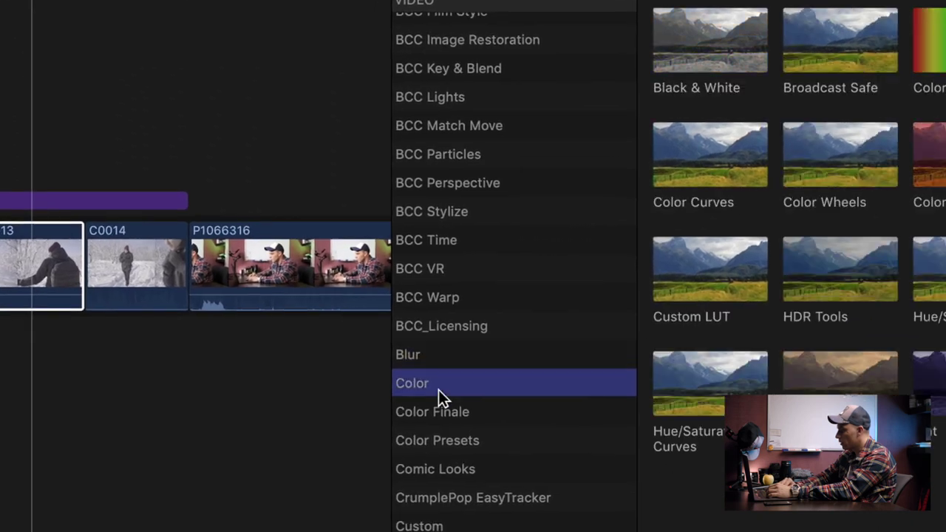
click(579, 290)
drag(578, 286, 408, 248)
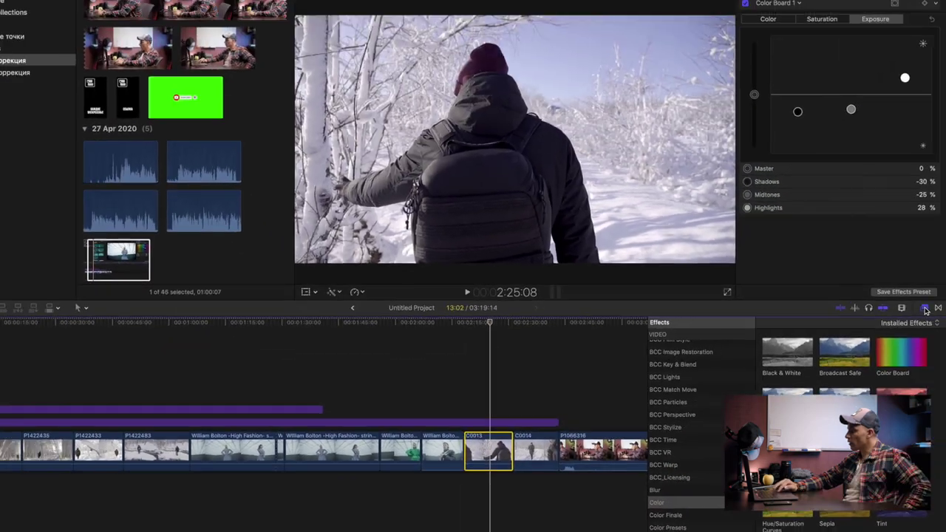
click(926, 310)
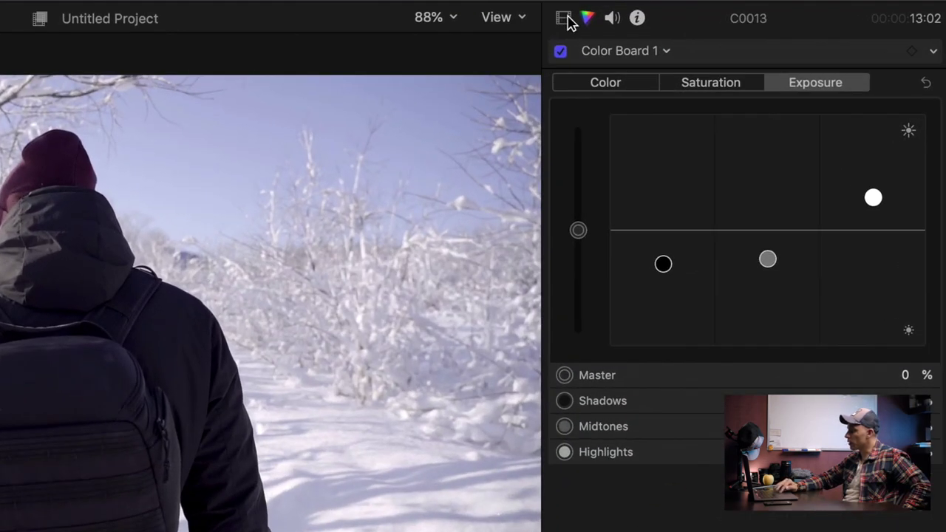
click(566, 18)
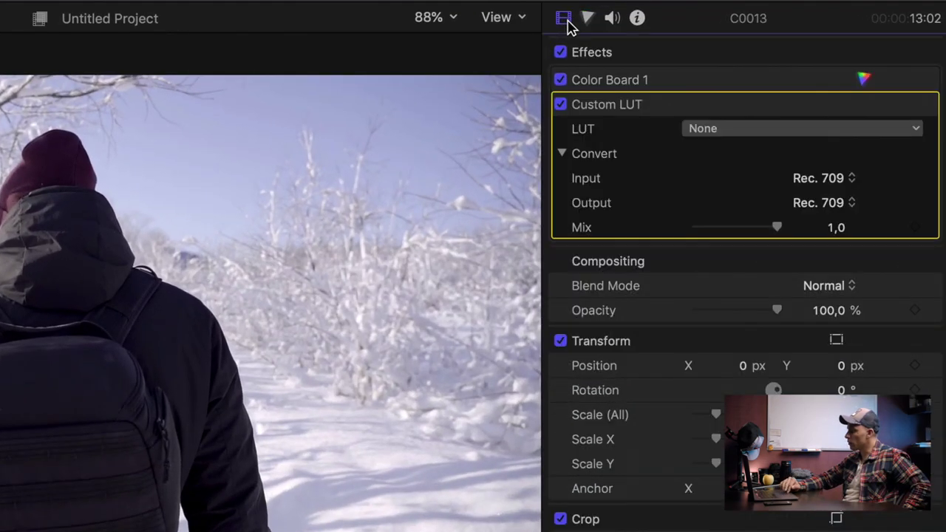
click(738, 133)
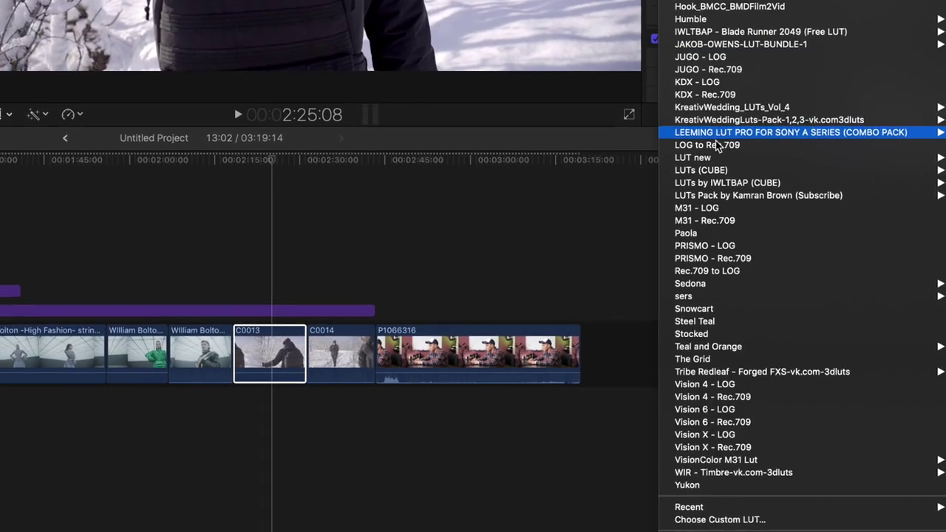
mouse_move(708, 157)
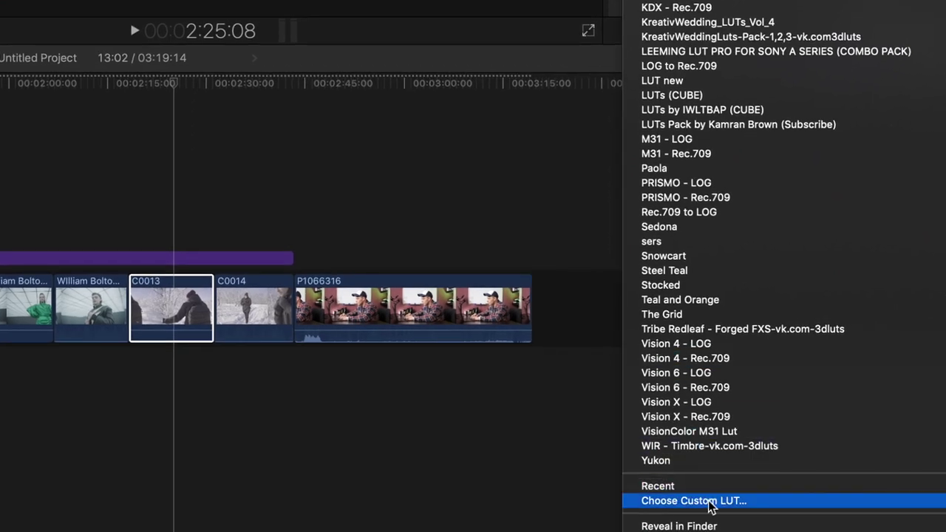
- Browse the Custom LUT file chooser into 4. LUTs FCPx and open the CINEGRAIN TOWN LUTS folder
click(709, 502)
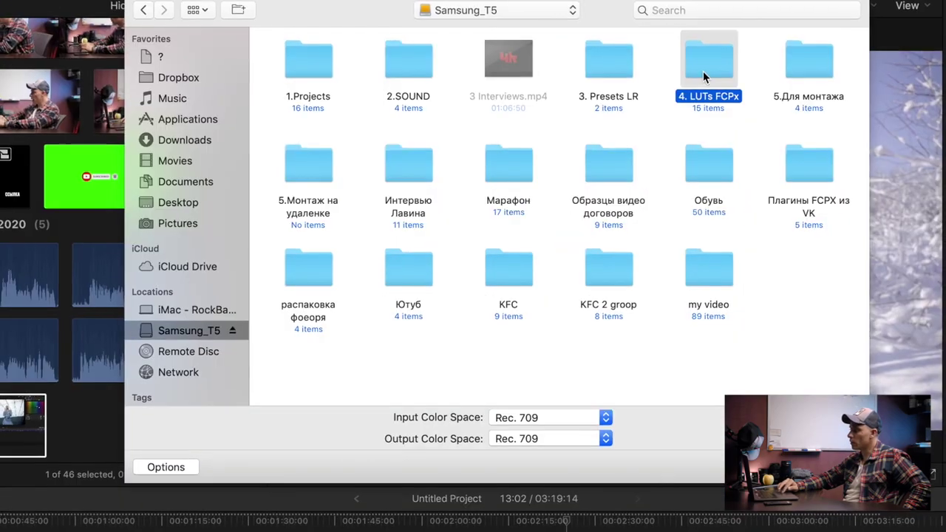
double_click(705, 72)
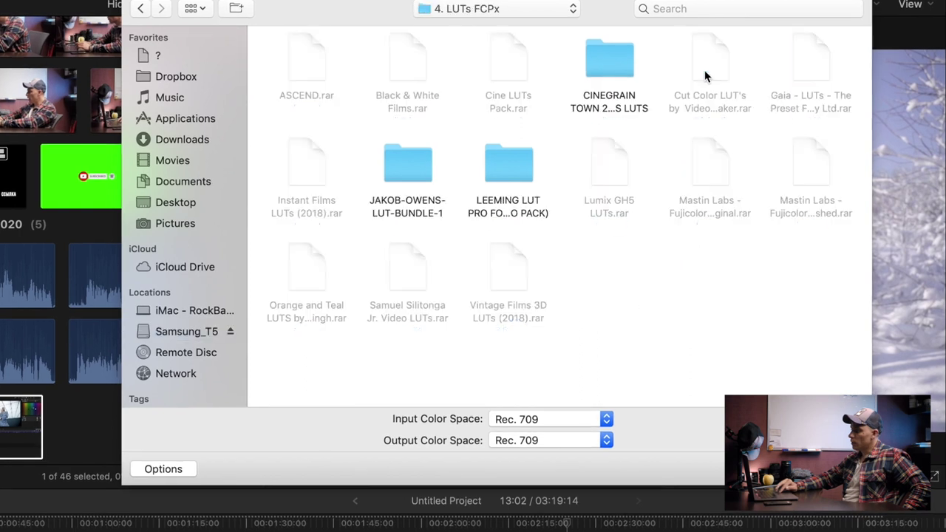
click(617, 70)
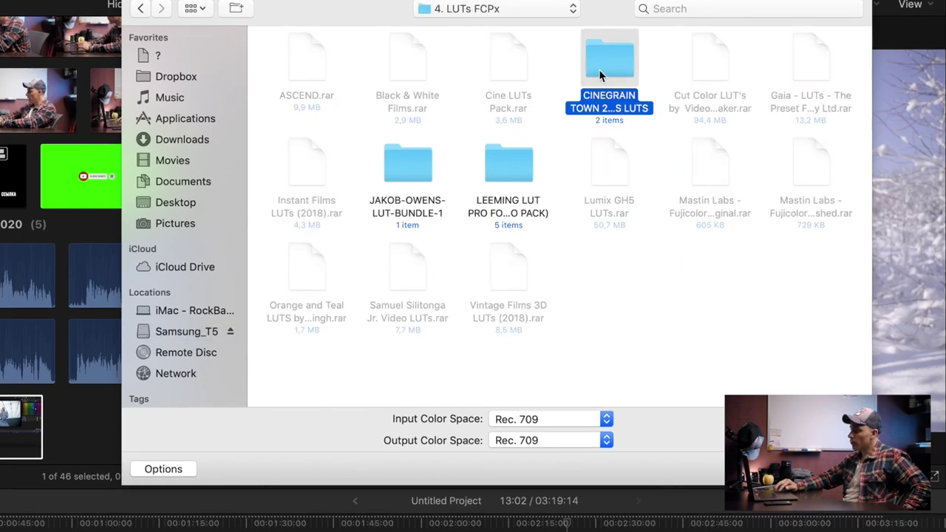
double_click(613, 70)
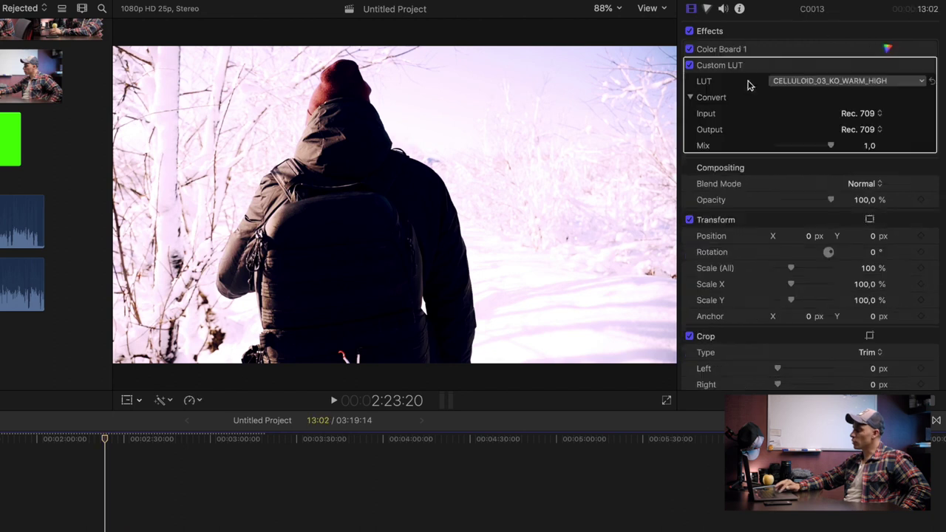
- Apply the Vision X - LOG LUT, then lower shadows and darken midtones to about -40% on the Color Board
click(776, 81)
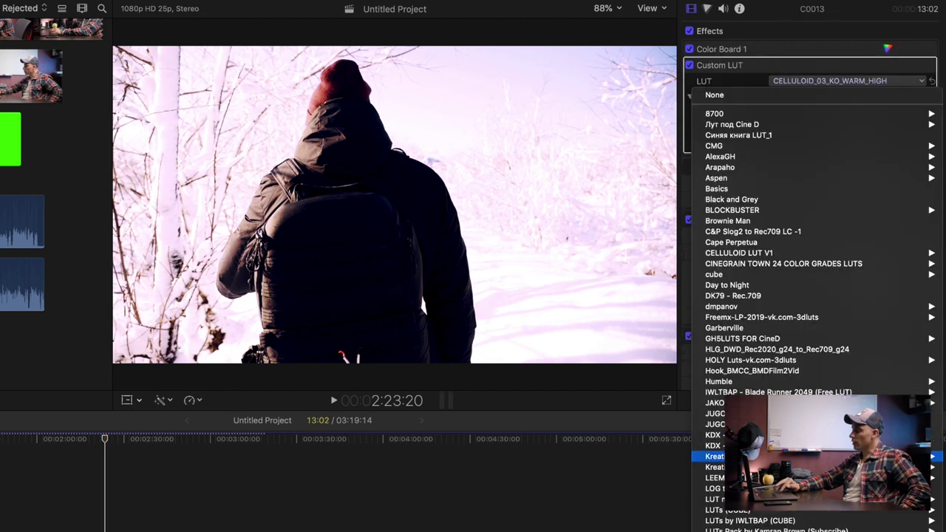
click(739, 462)
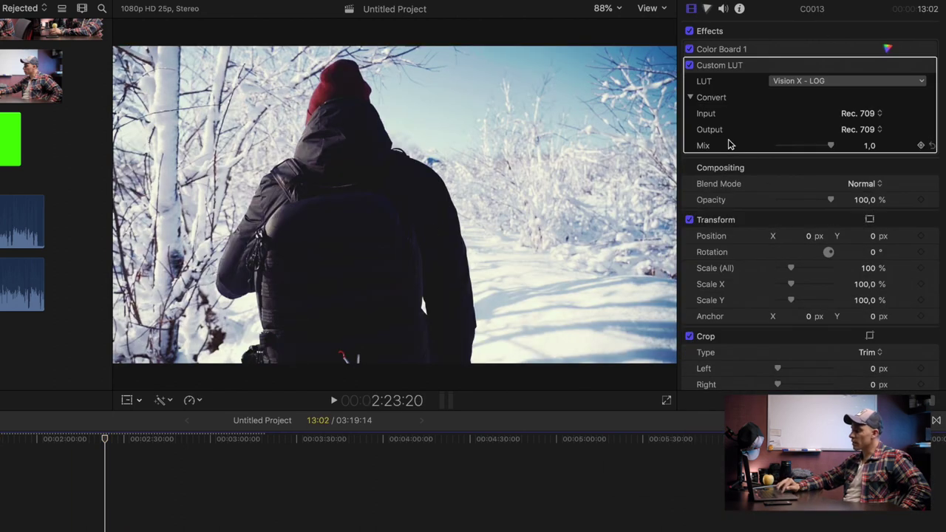
click(888, 48)
drag(756, 165, 756, 153)
drag(823, 165, 825, 178)
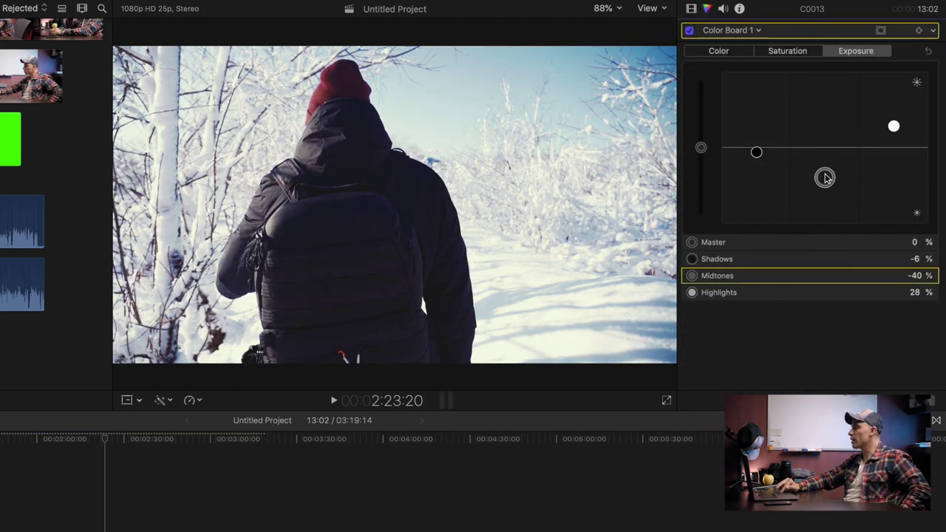
click(690, 32)
click(689, 49)
click(689, 49)
click(689, 49)
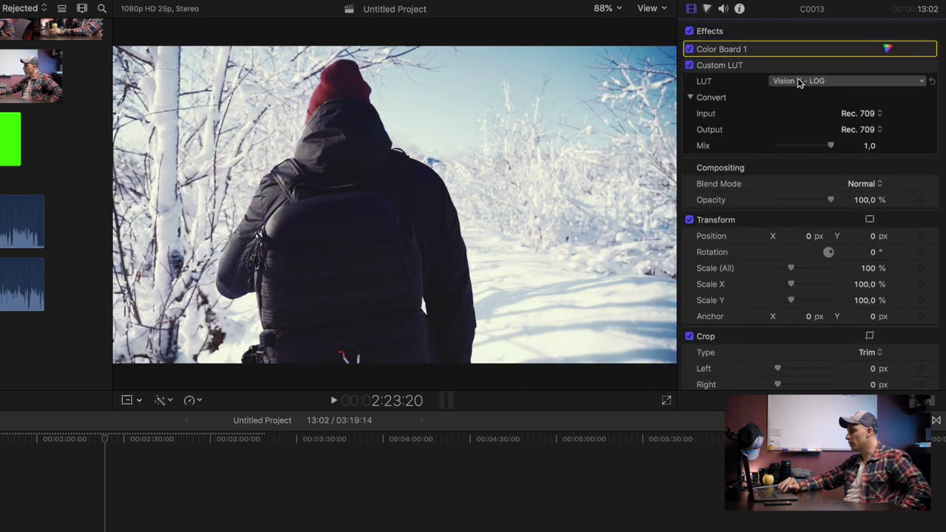
- Switch to the CINEGRAIN Town_16 LUT and brighten the Color Board midtones back up
click(799, 81)
mouse_move(740, 392)
click(597, 341)
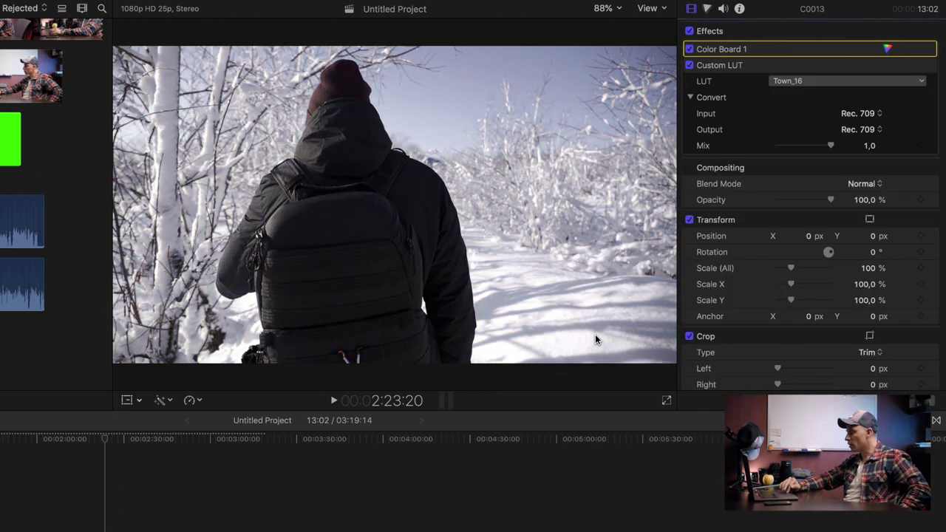
click(887, 49)
drag(824, 176, 823, 152)
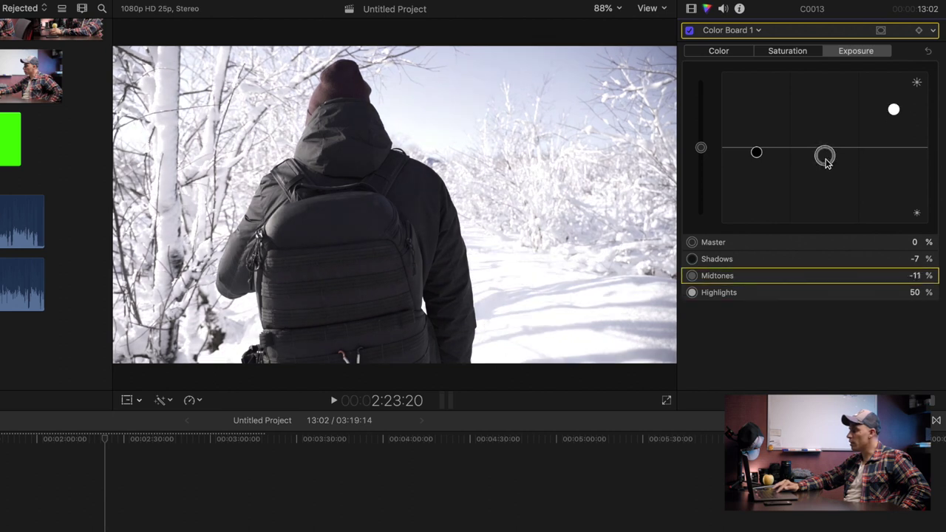
click(691, 30)
- Try the Brownie Man, CELLULOID_03_KO_WARM_HIGH, CELLULOID_01_FU_LOW and Town_22 LUTs in turn
click(812, 81)
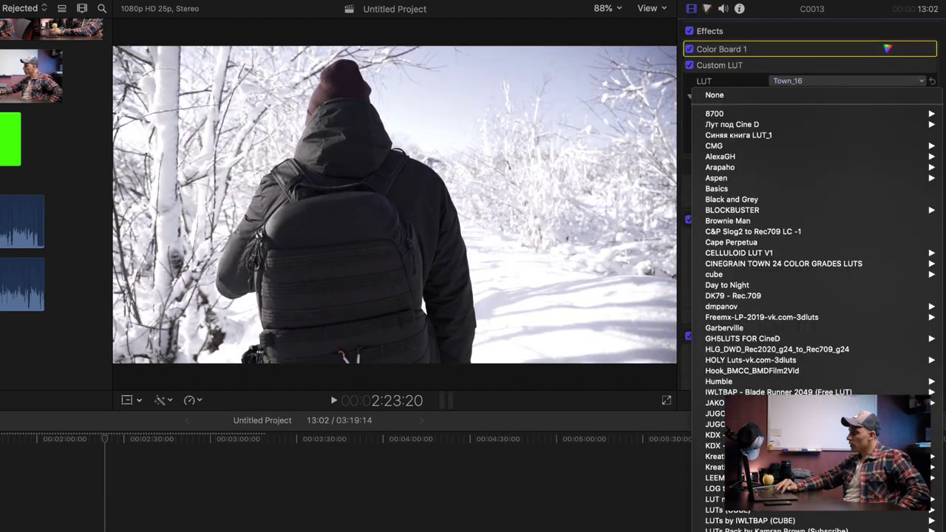
click(727, 220)
click(800, 81)
mouse_move(655, 253)
click(527, 274)
click(791, 82)
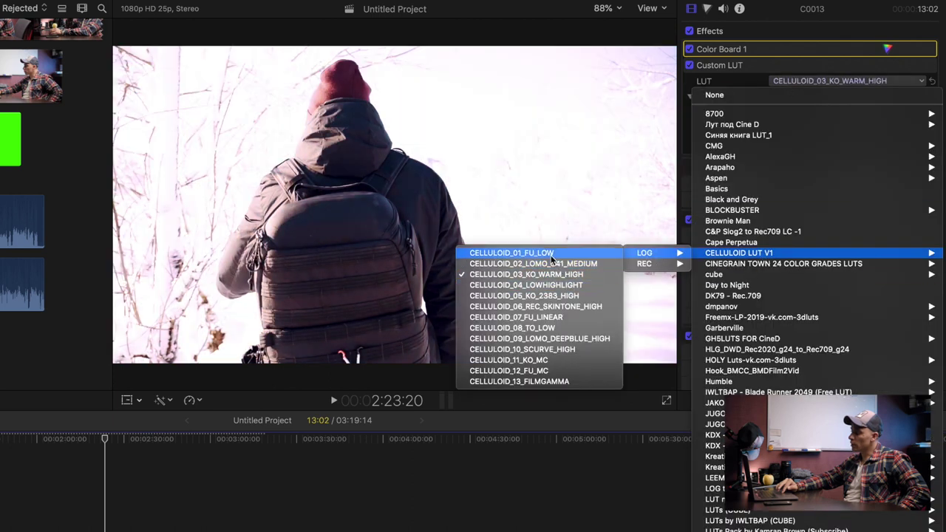
click(553, 254)
click(814, 81)
click(588, 416)
- Apply Leeming LUT Pro - Sony S-Log2 at 0.68 mix and compare against the ungraded clip
click(813, 81)
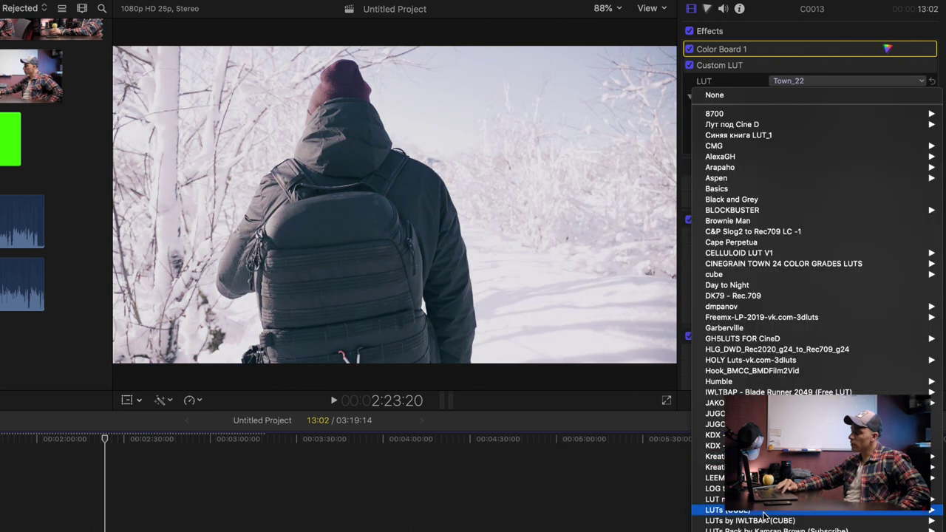
mouse_move(747, 478)
click(592, 511)
drag(849, 143, 817, 144)
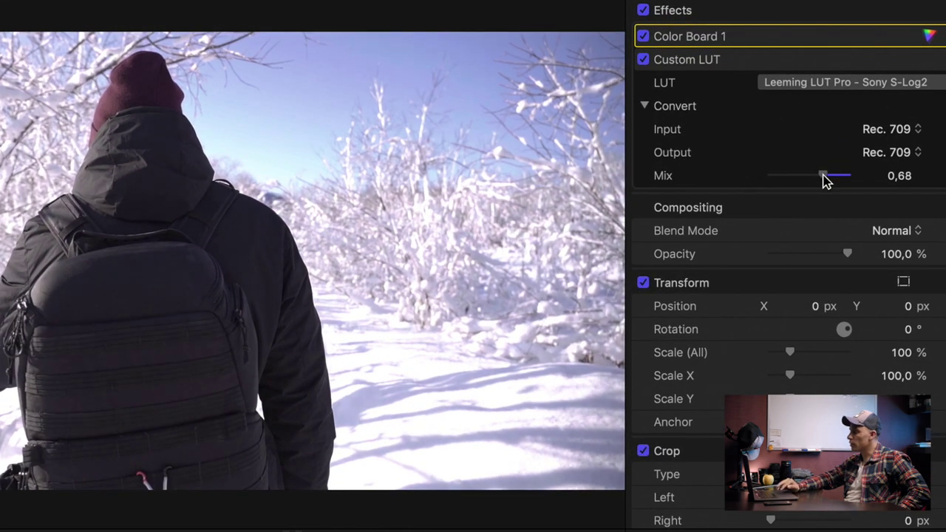
click(643, 10)
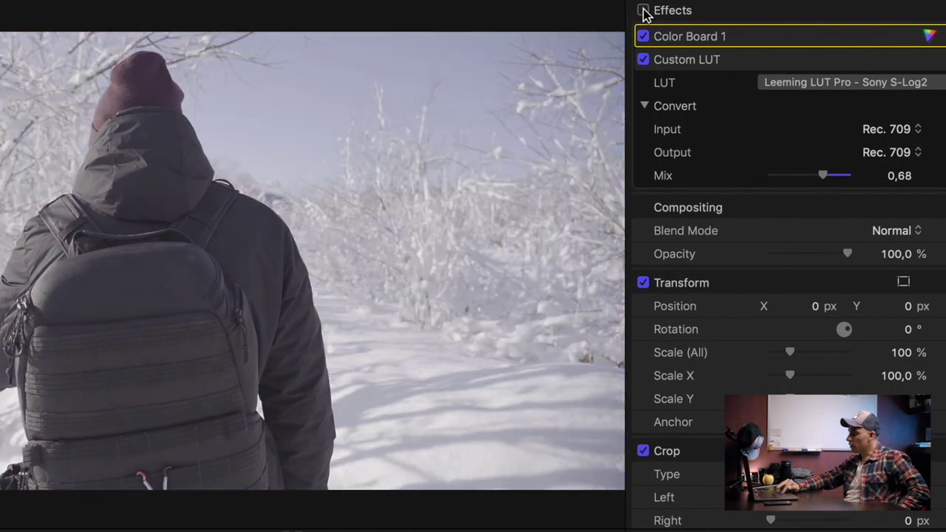
click(643, 10)
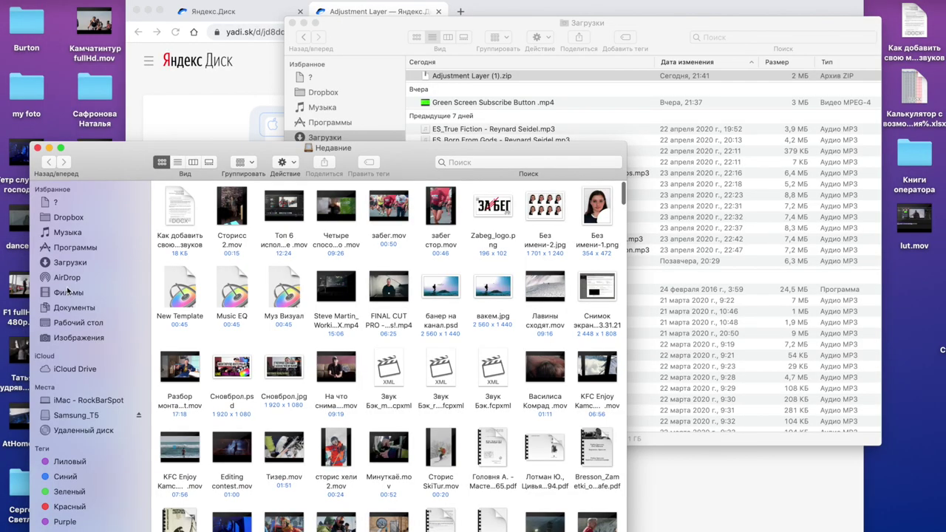
- Open the Titles folder under Movies > Motion Templates
click(71, 293)
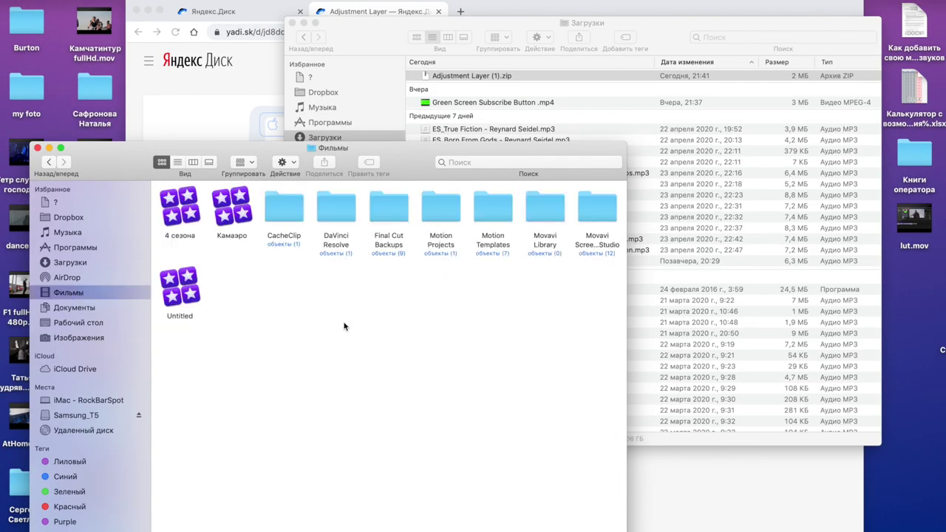
click(496, 209)
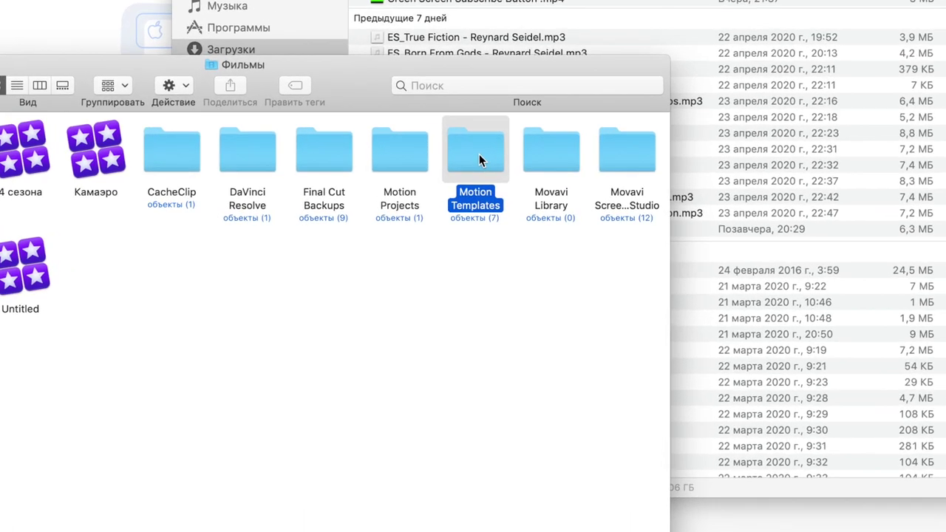
double_click(480, 166)
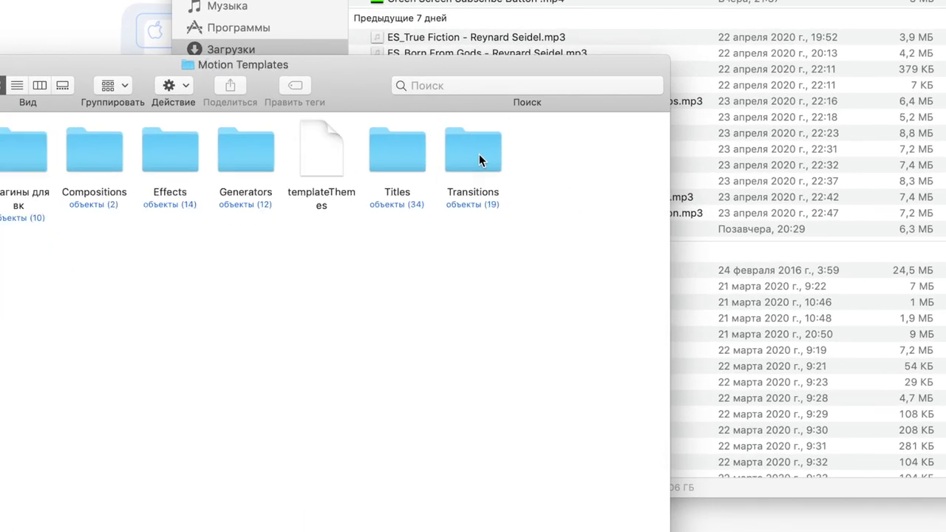
click(469, 155)
click(401, 153)
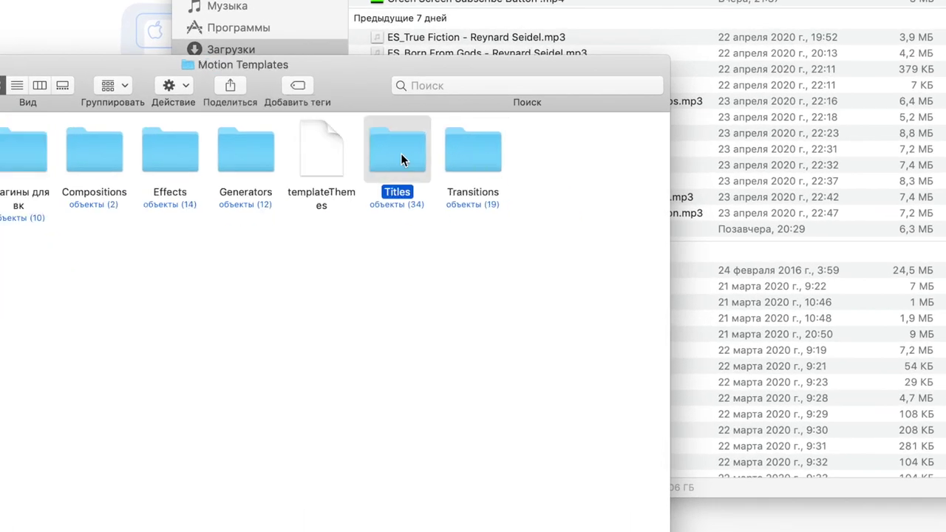
double_click(389, 161)
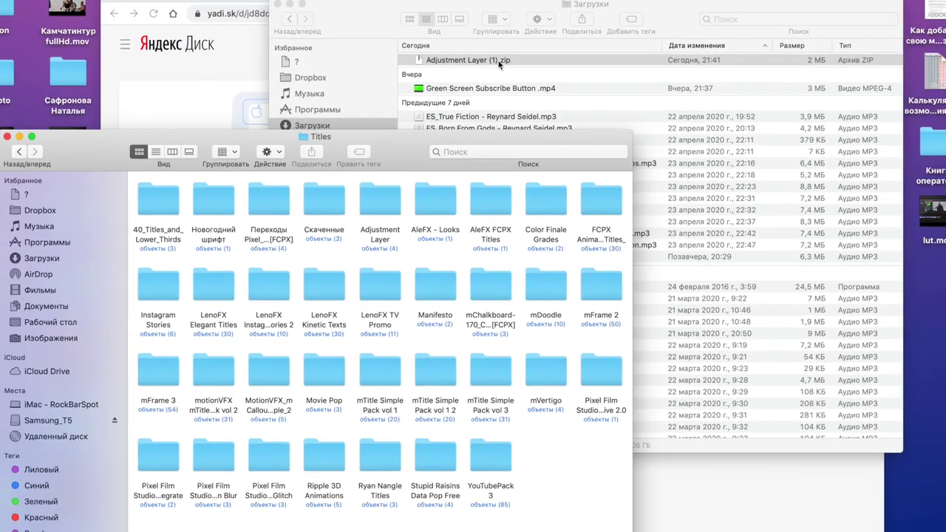
- Unzip Adjustment Layer (1).zip and move its folder into Titles, replacing the older copy
click(497, 62)
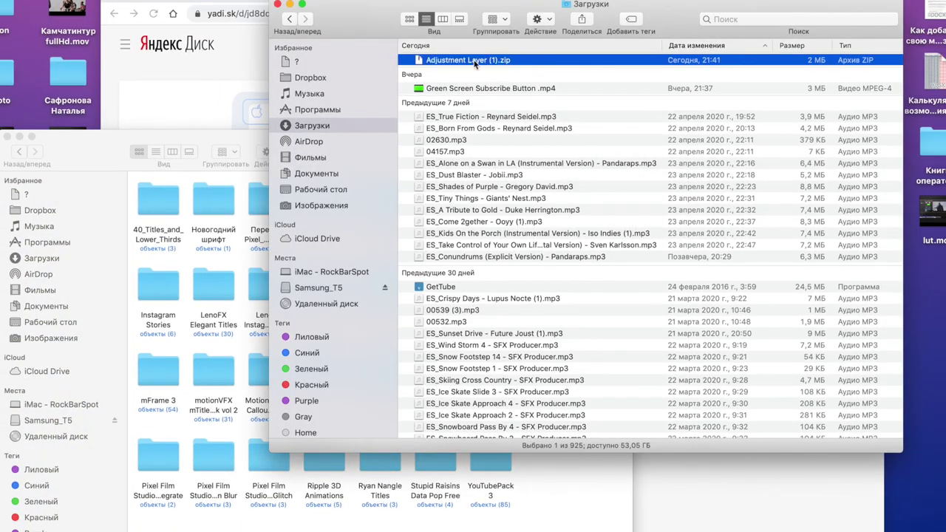
double_click(472, 62)
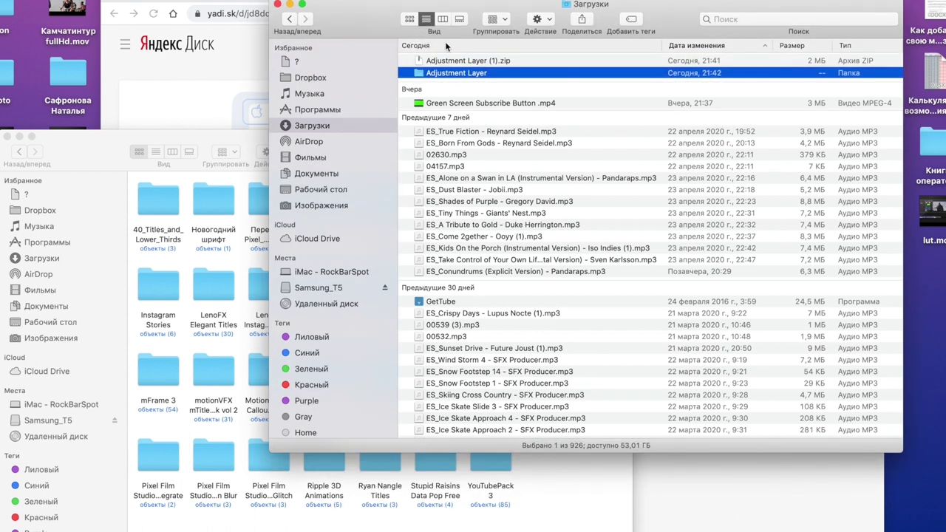
drag(373, 16, 629, 3)
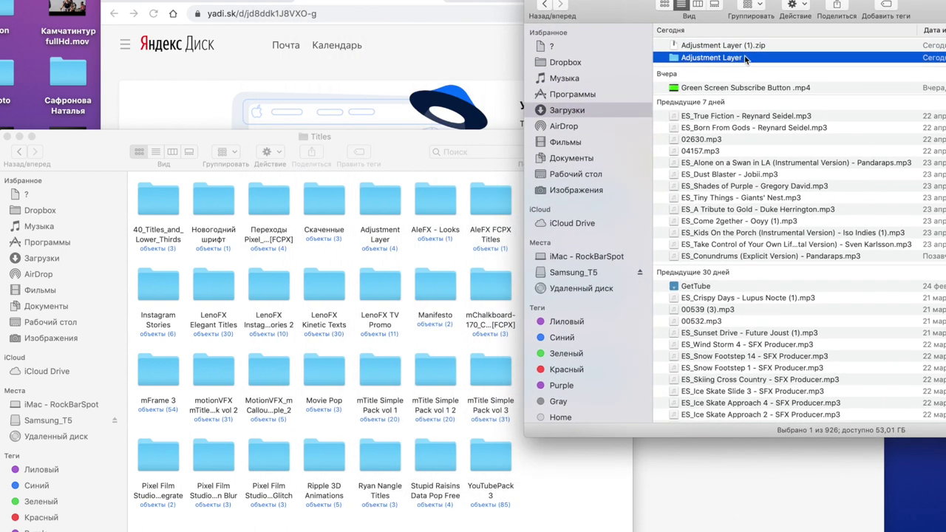
drag(560, 509, 560, 510)
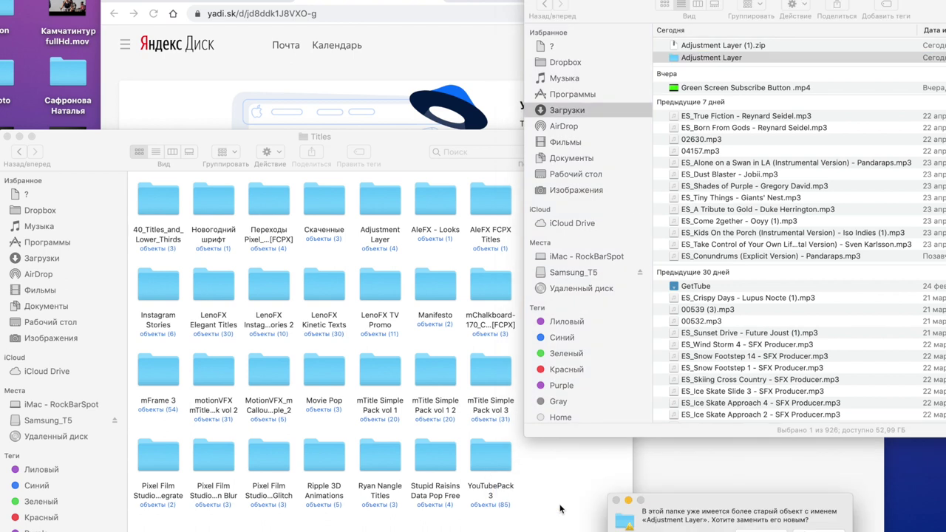
click(819, 531)
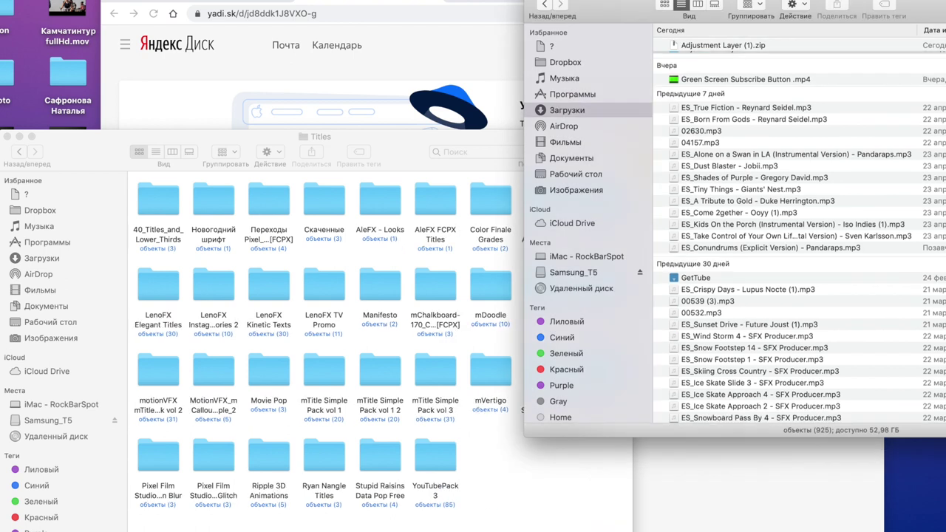
click(576, 507)
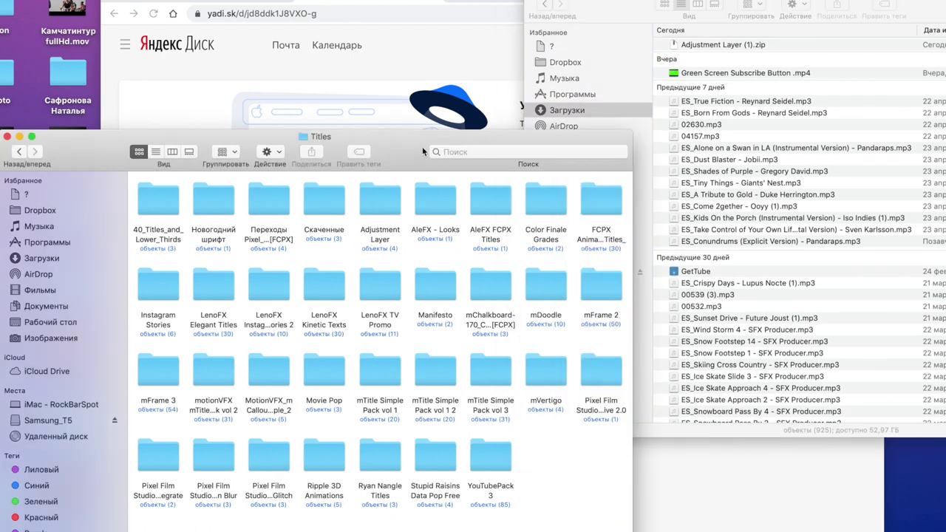
drag(422, 147, 434, 142)
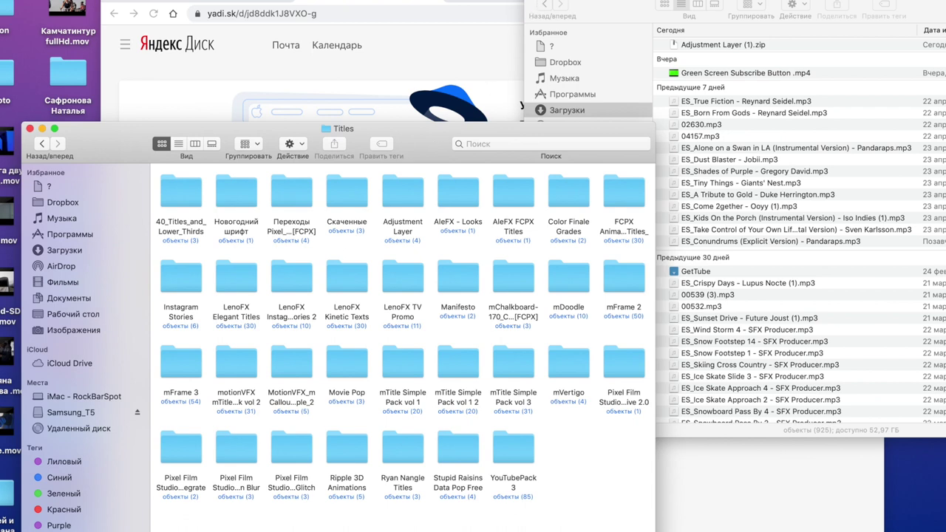